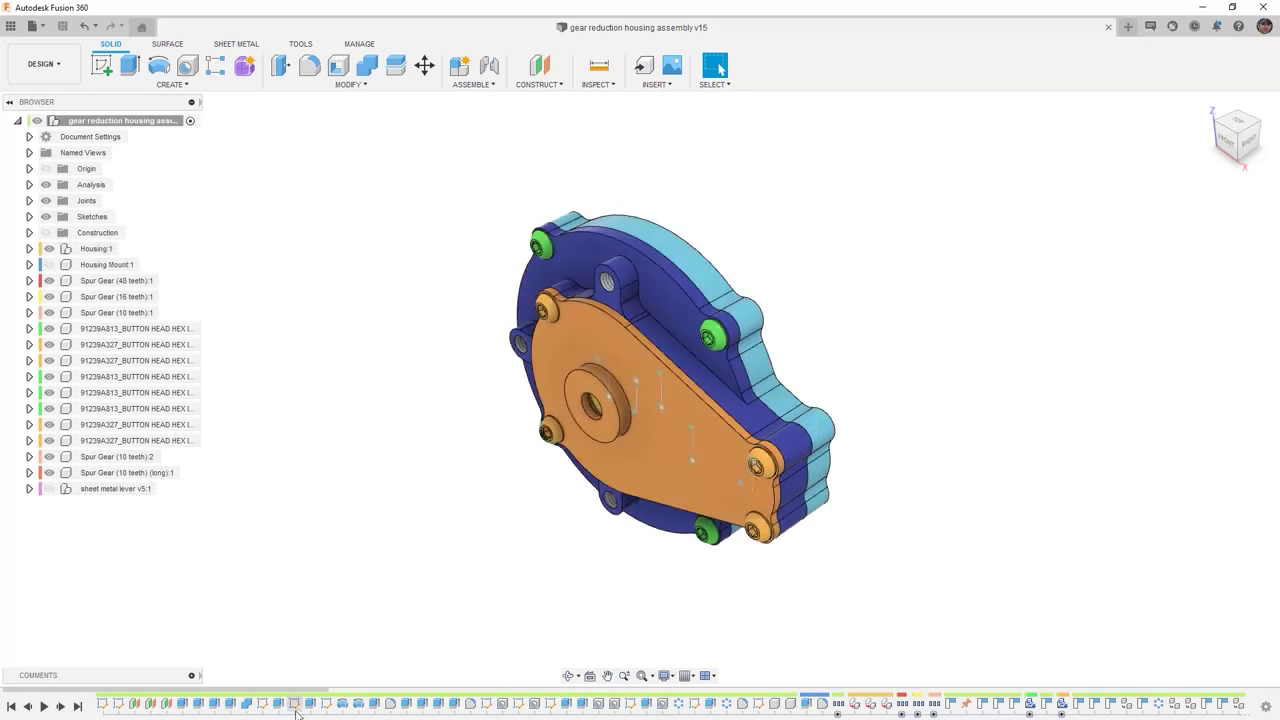
# Activate Housing:1 in the Browser so the timeline lists only the housing's own features.
pyautogui.scroll(-5, 297, 711)
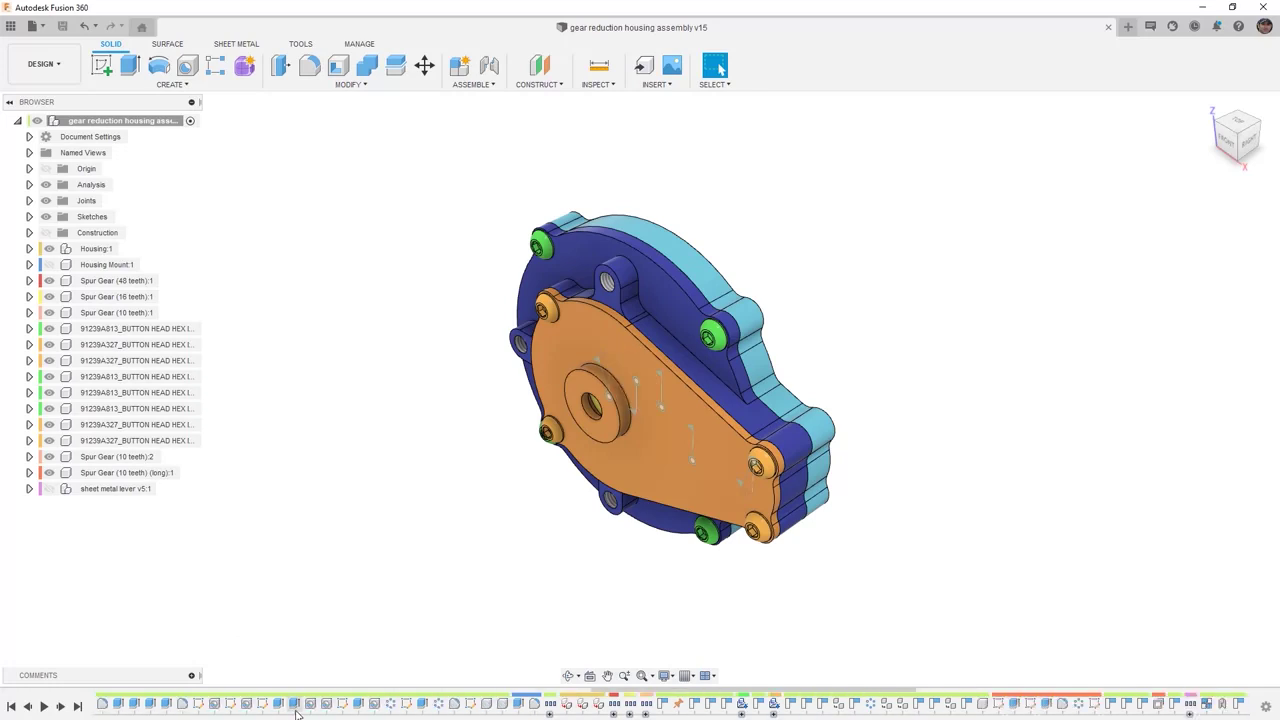
pyautogui.scroll(-3, 297, 711)
pyautogui.scroll(-3, 295, 708)
pyautogui.scroll(6, 296, 710)
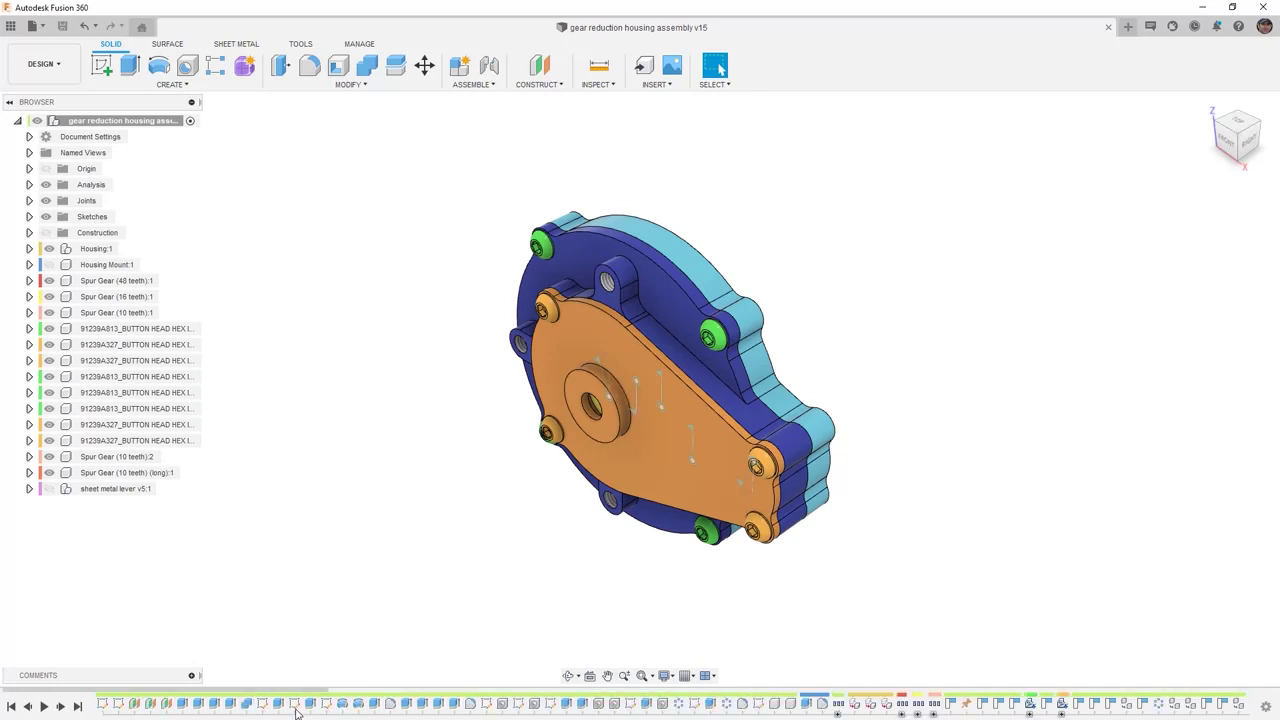
pyautogui.scroll(-3, 296, 711)
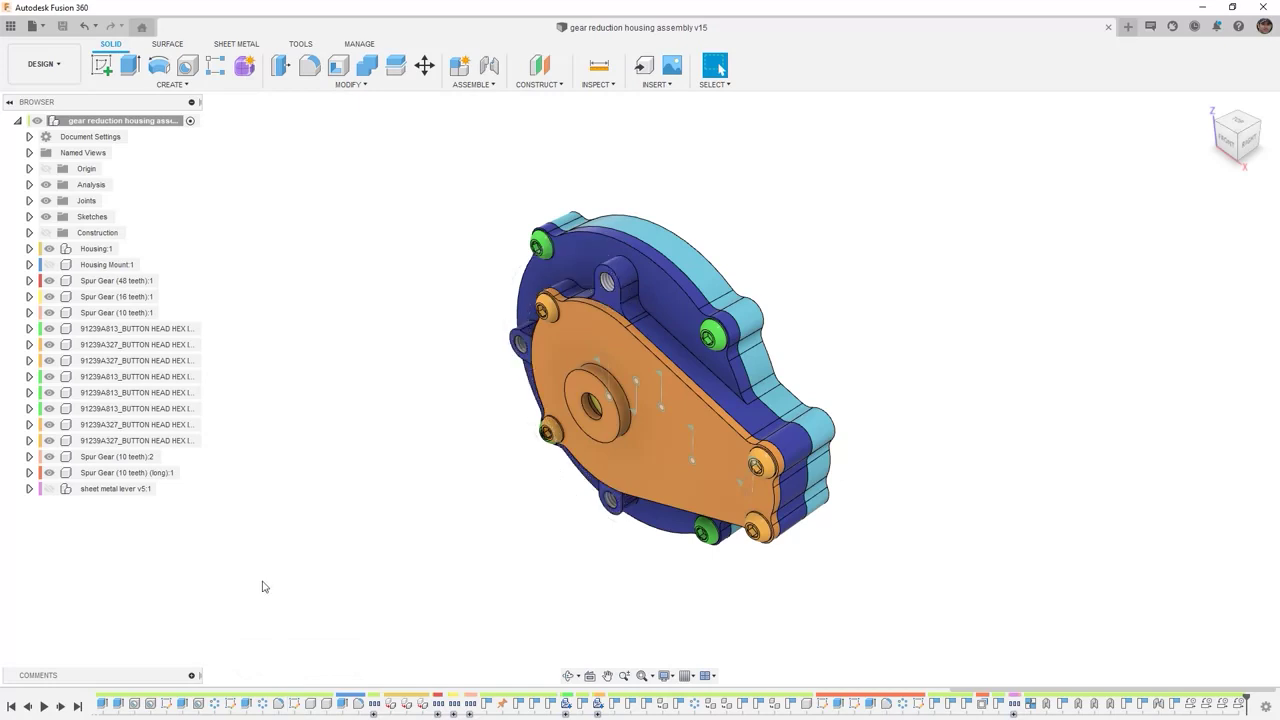
pyautogui.click(130, 248)
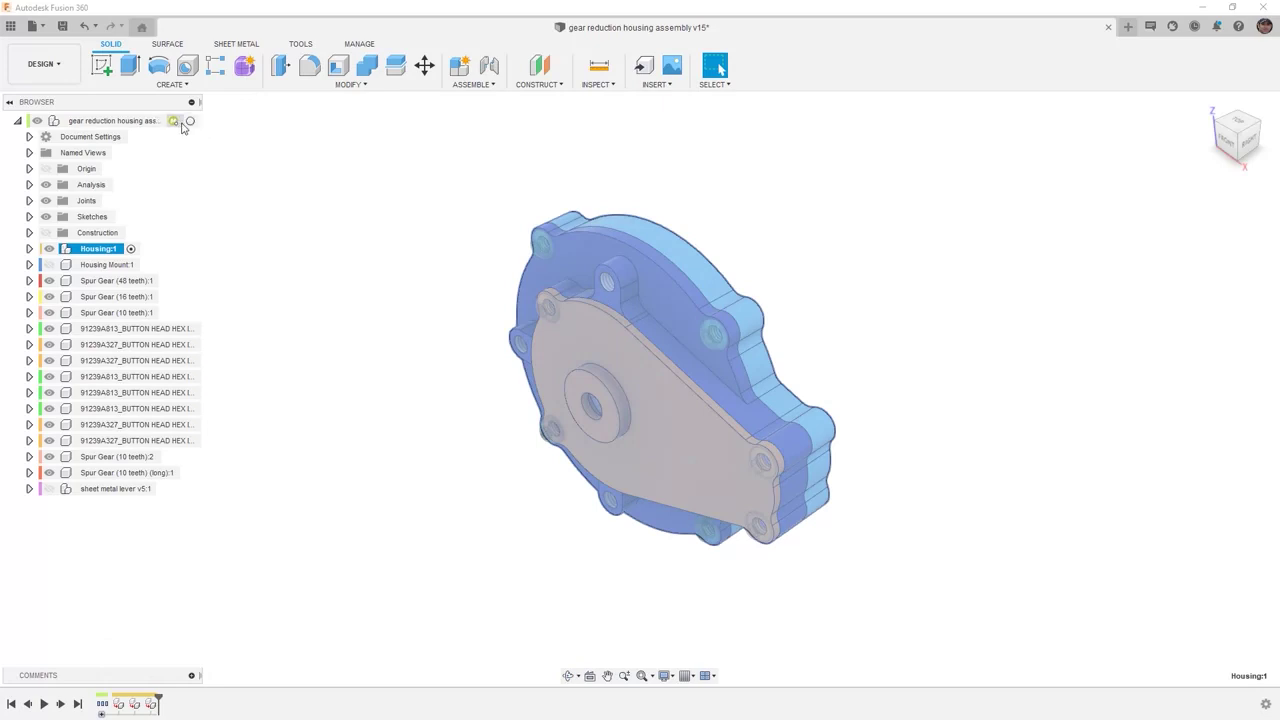
# Make the top-level gear reduction housing assembly v15 the active component again.
pyautogui.click(189, 120)
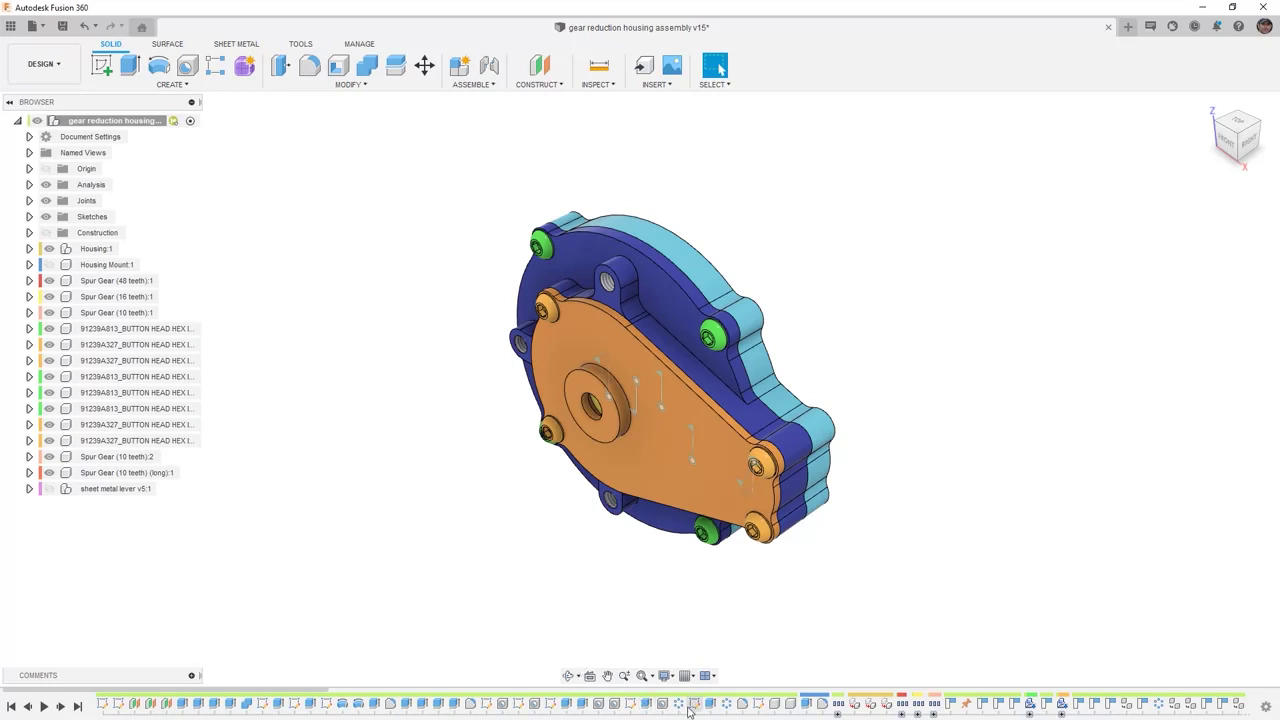
# Scroll to the end of the timeline and select the C-Pattern1 bolt pattern feature.
pyautogui.scroll(-3, 688, 710)
pyautogui.scroll(-3, 688, 710)
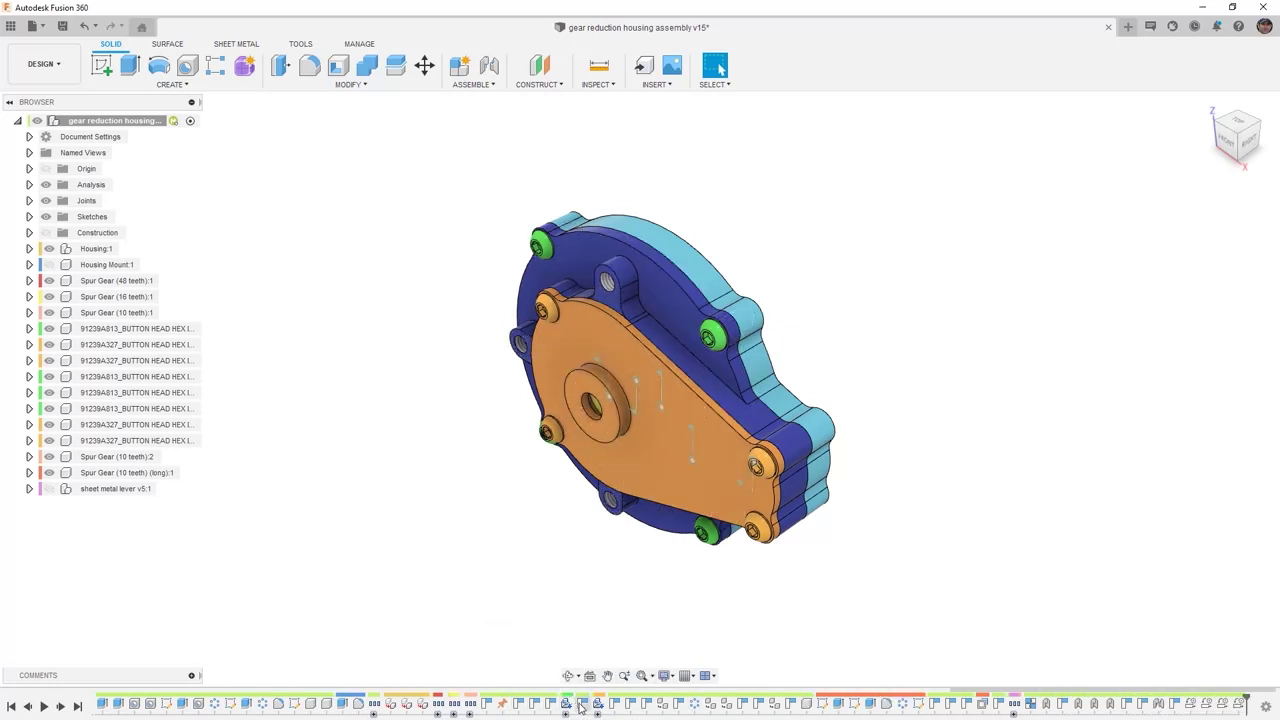
pyautogui.click(692, 705)
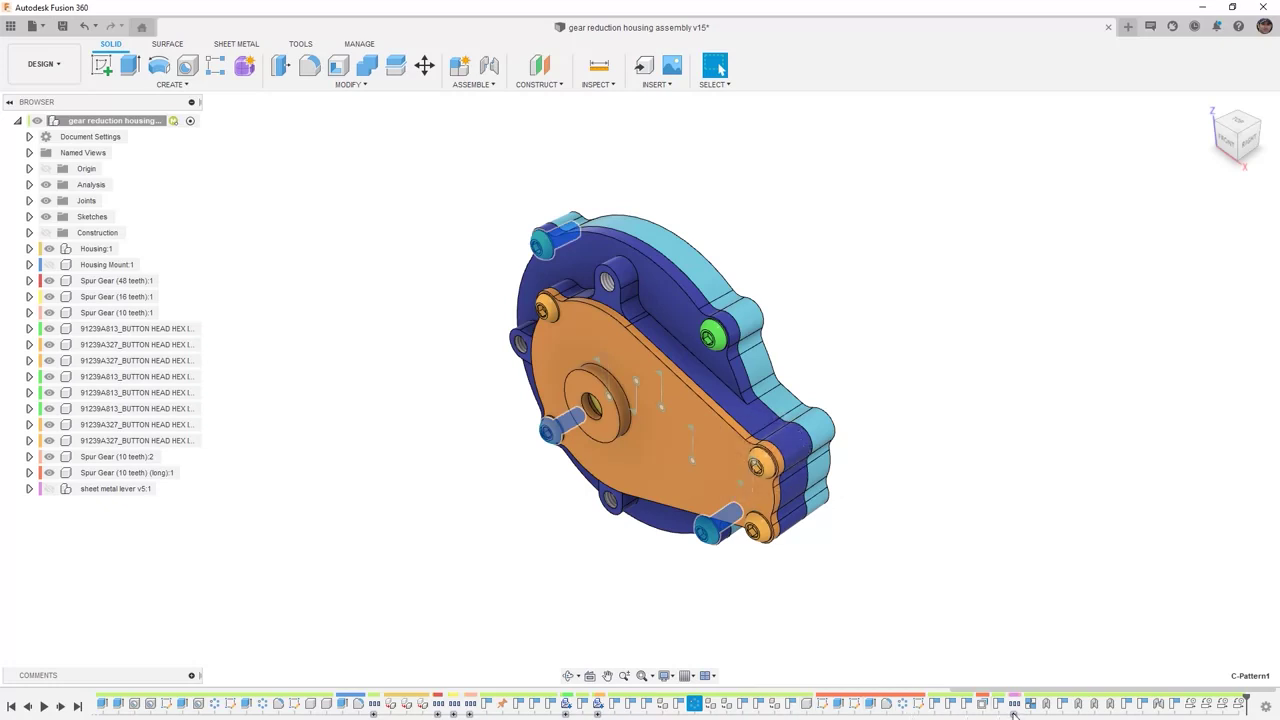
# Expand Group7 to view the sheet metal lever v5:1 features, then collapse it again.
pyautogui.click(1014, 714)
pyautogui.moveTo(1017, 708)
pyautogui.click(1016, 708)
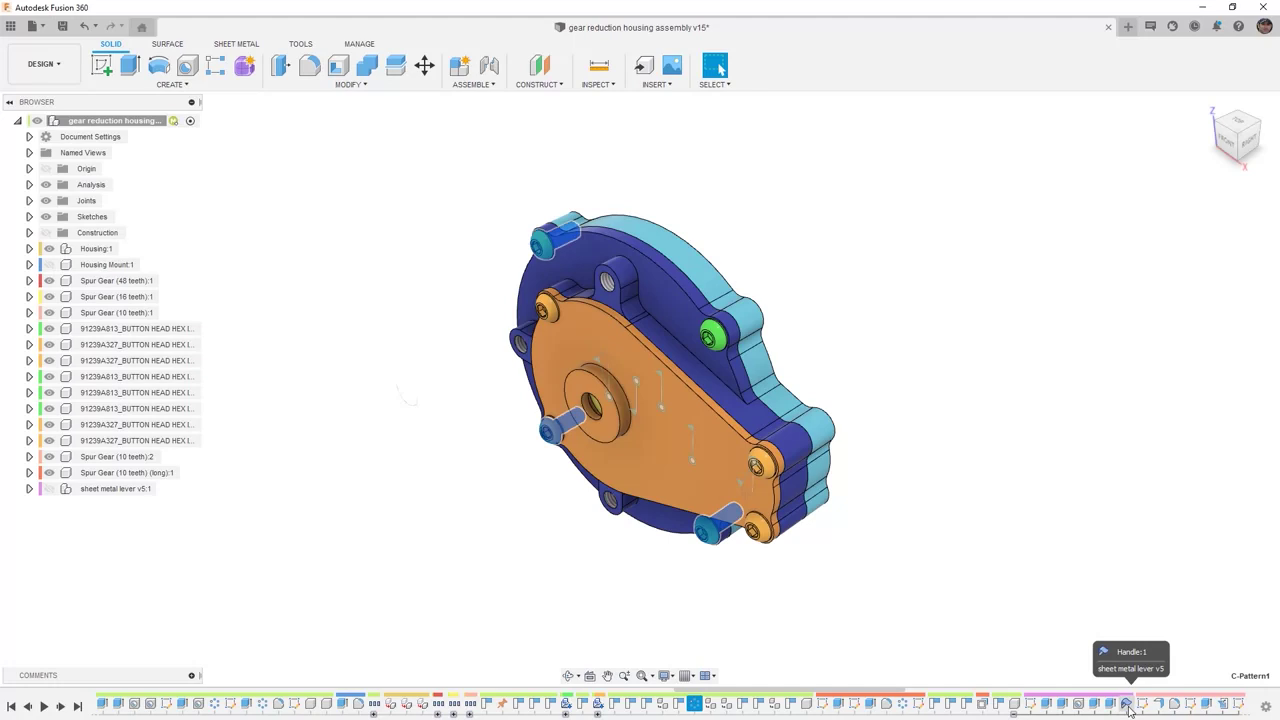
pyautogui.click(1014, 708)
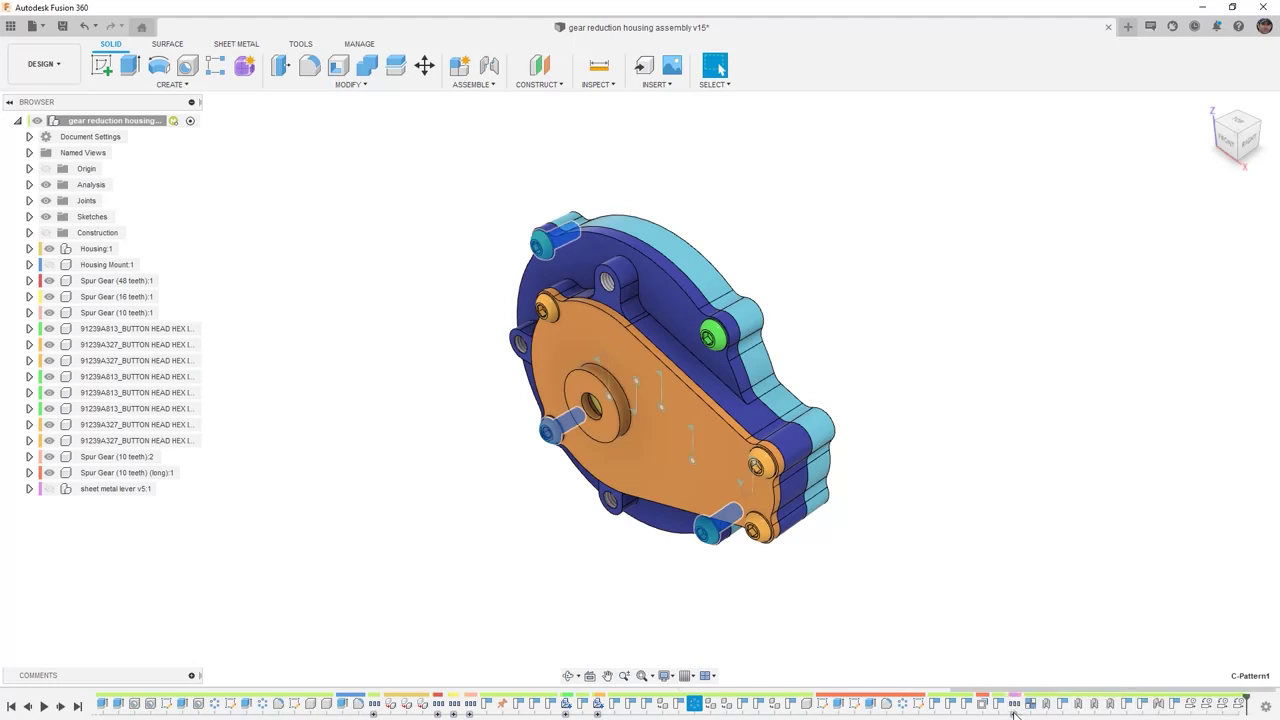
# Group the timeline features from RigidGroup1 through Motion Link 11.
pyautogui.click(1240, 705)
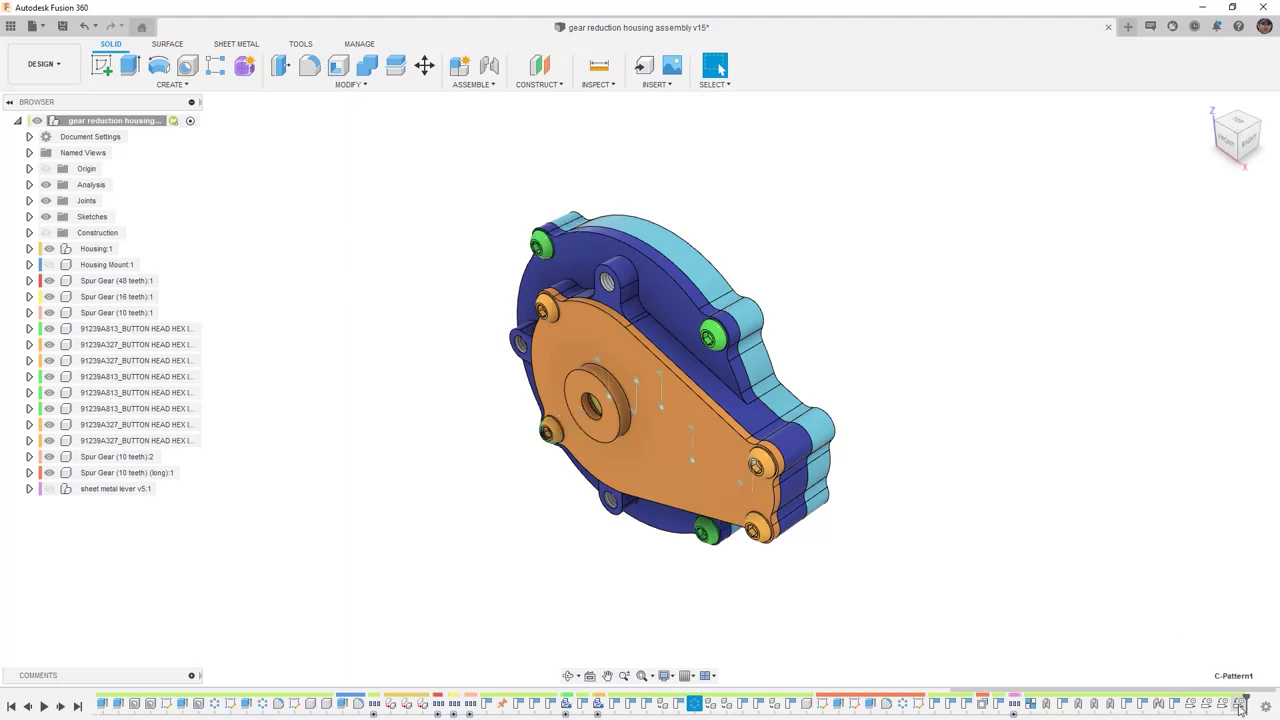
pyautogui.keyDown('shift'); pyautogui.click(1030, 704); pyautogui.keyUp('shift')
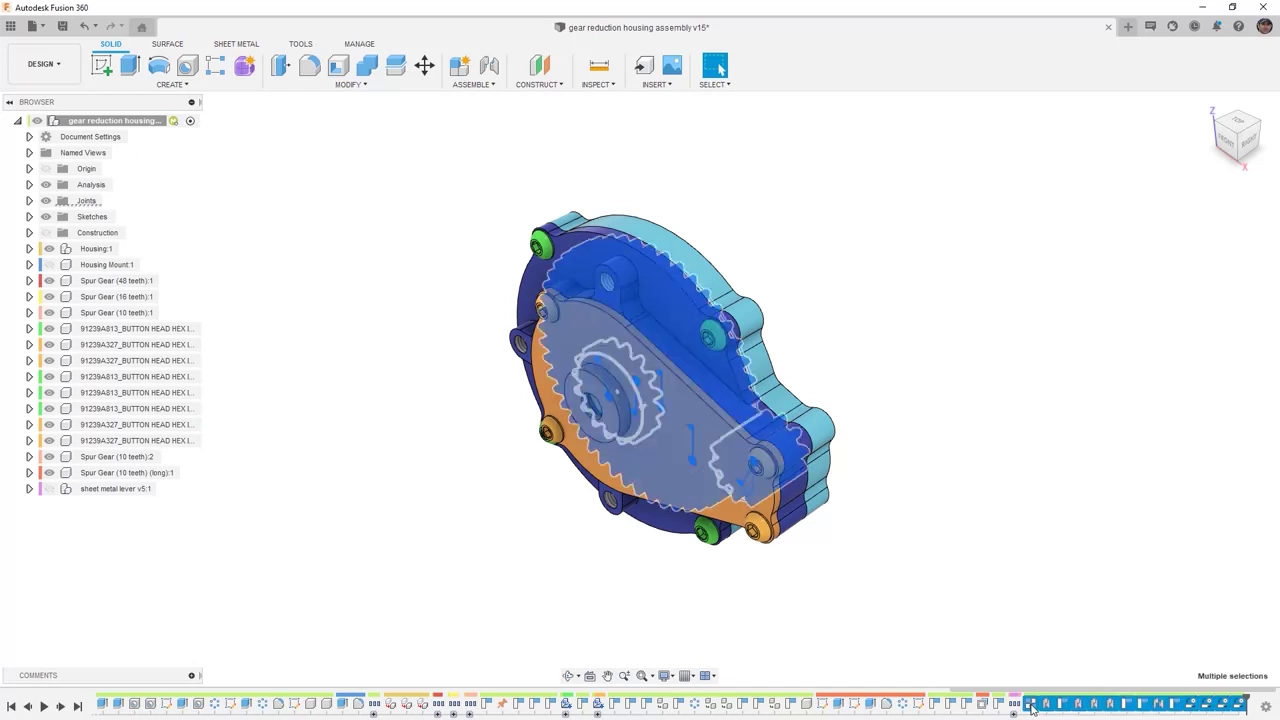
pyautogui.rightClick(1032, 705)
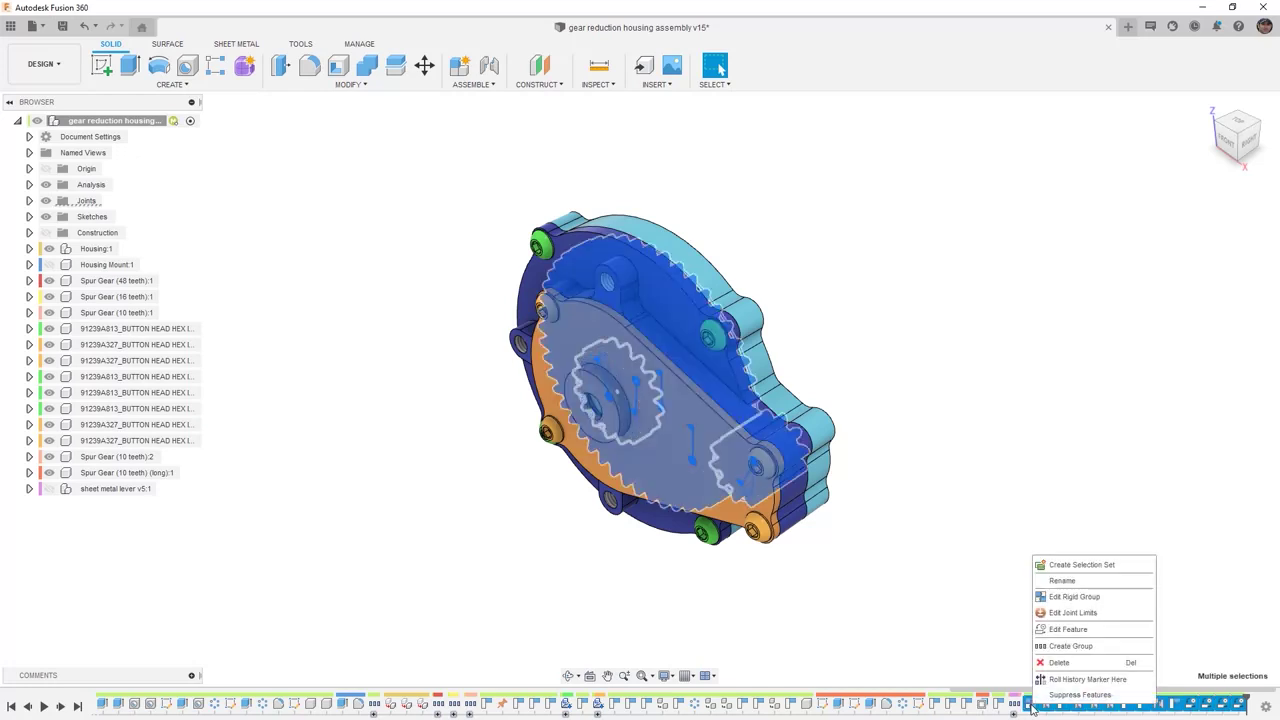
pyautogui.click(1065, 647)
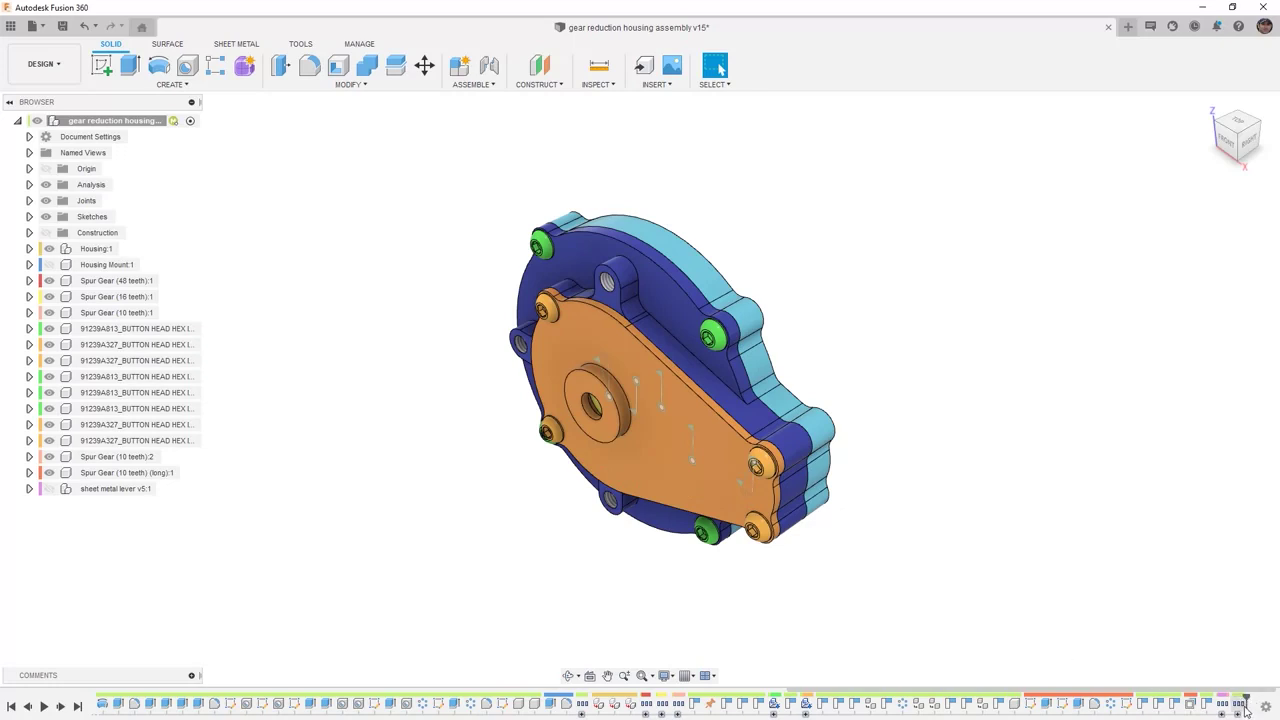
# Rename the new timeline group to 'Gear Joints'.
pyautogui.moveTo(1241, 708)
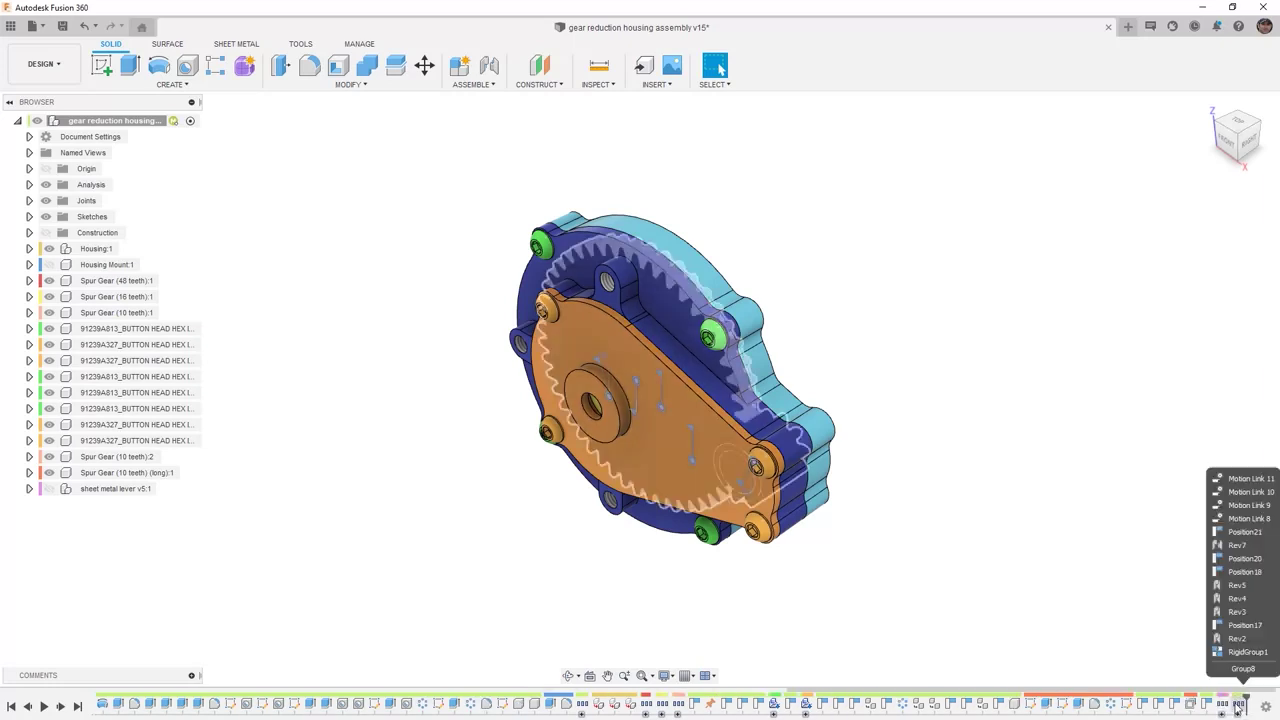
pyautogui.rightClick(1238, 706)
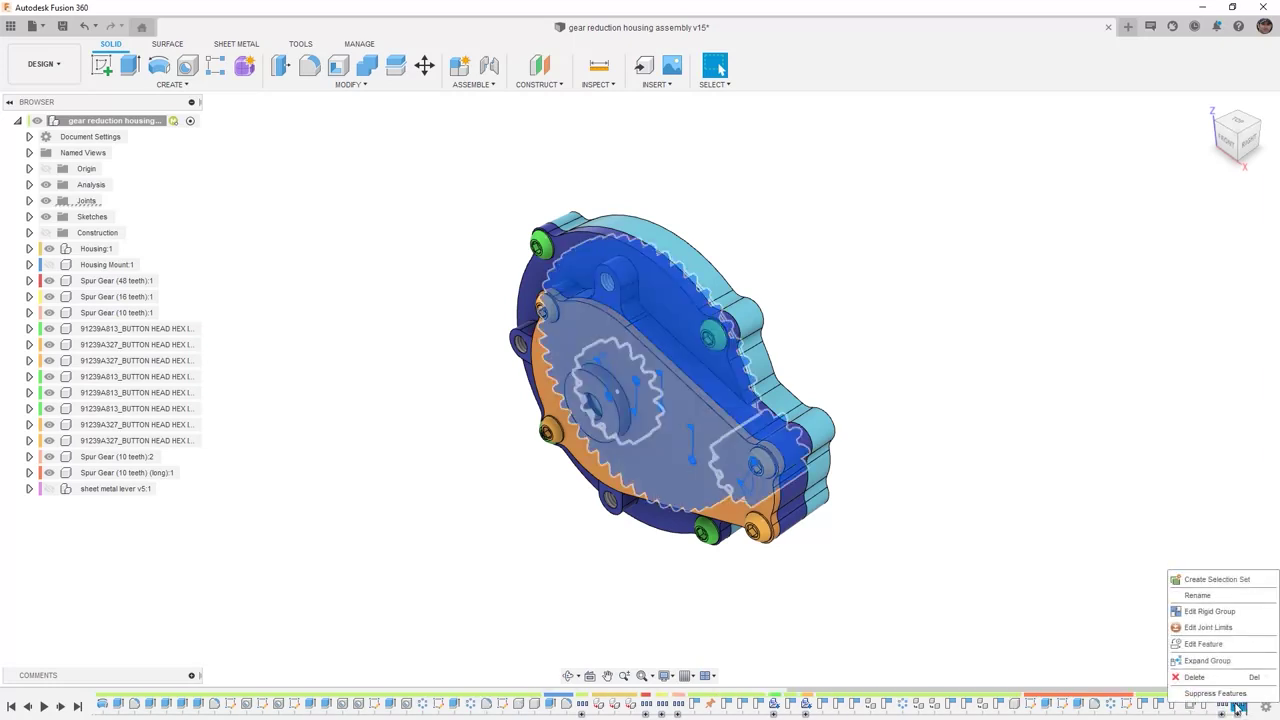
pyautogui.click(1233, 598)
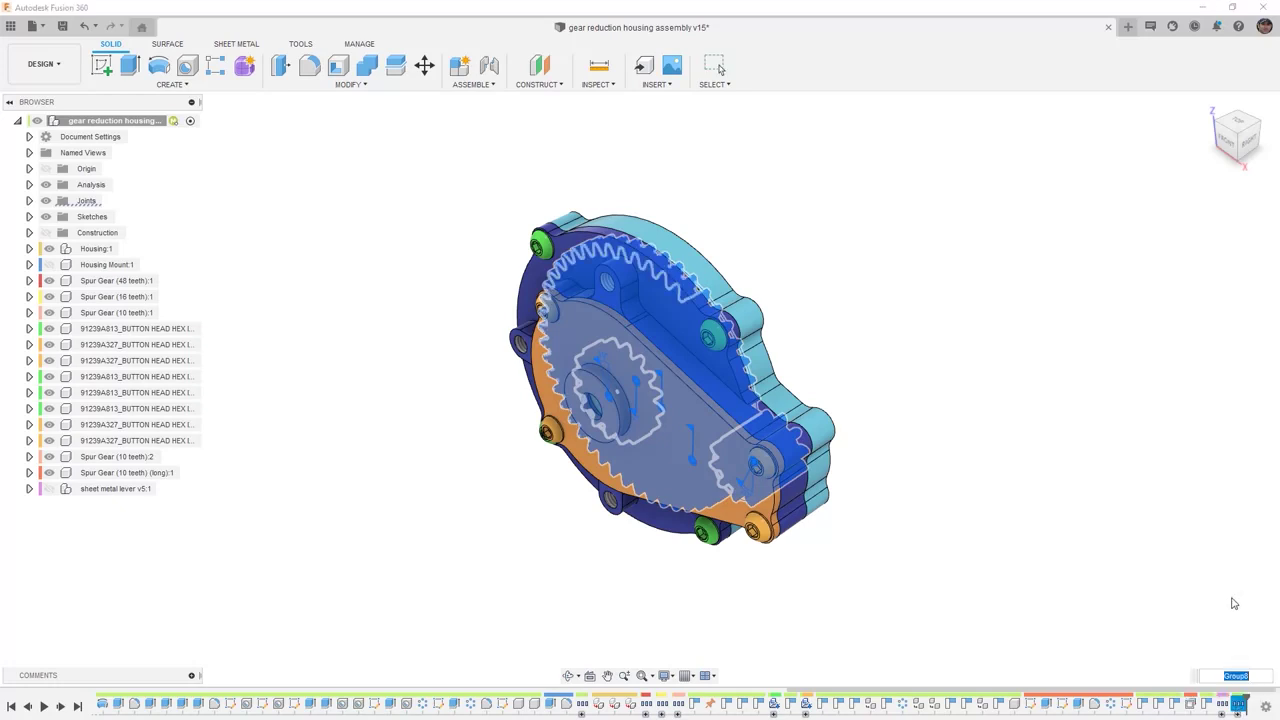
pyautogui.write('Gear Joints')
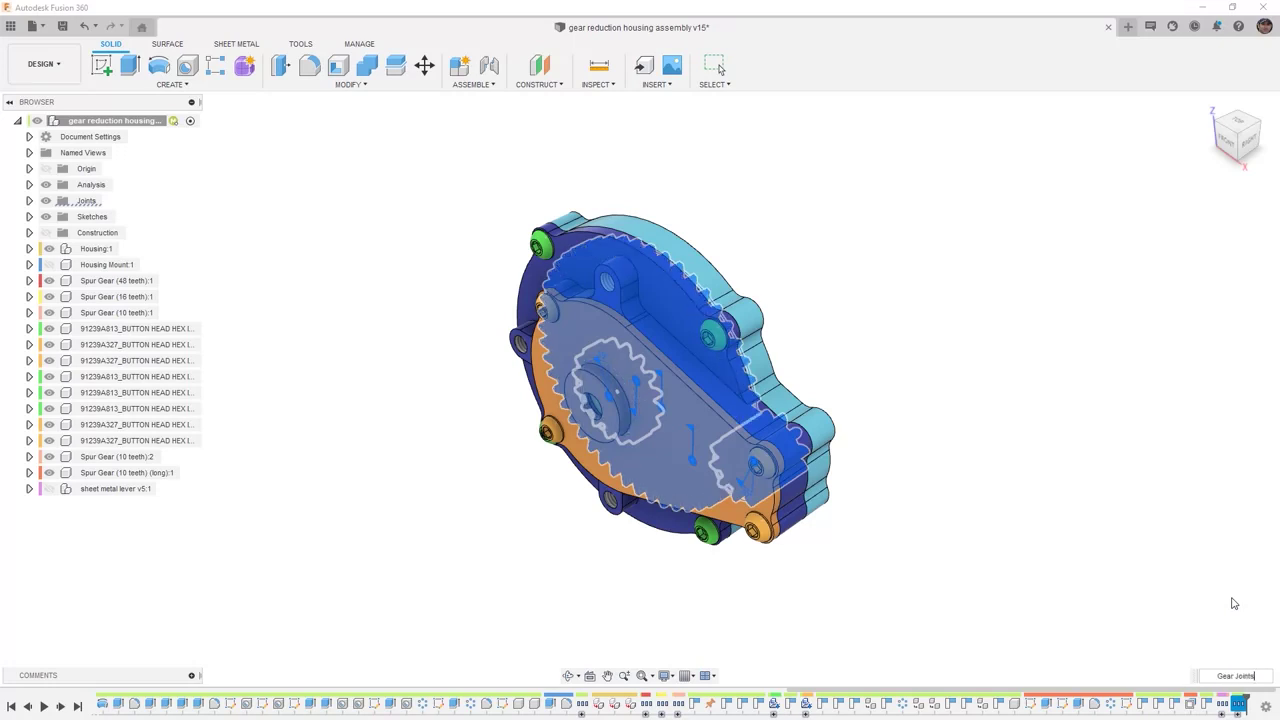
pyautogui.press('Return')
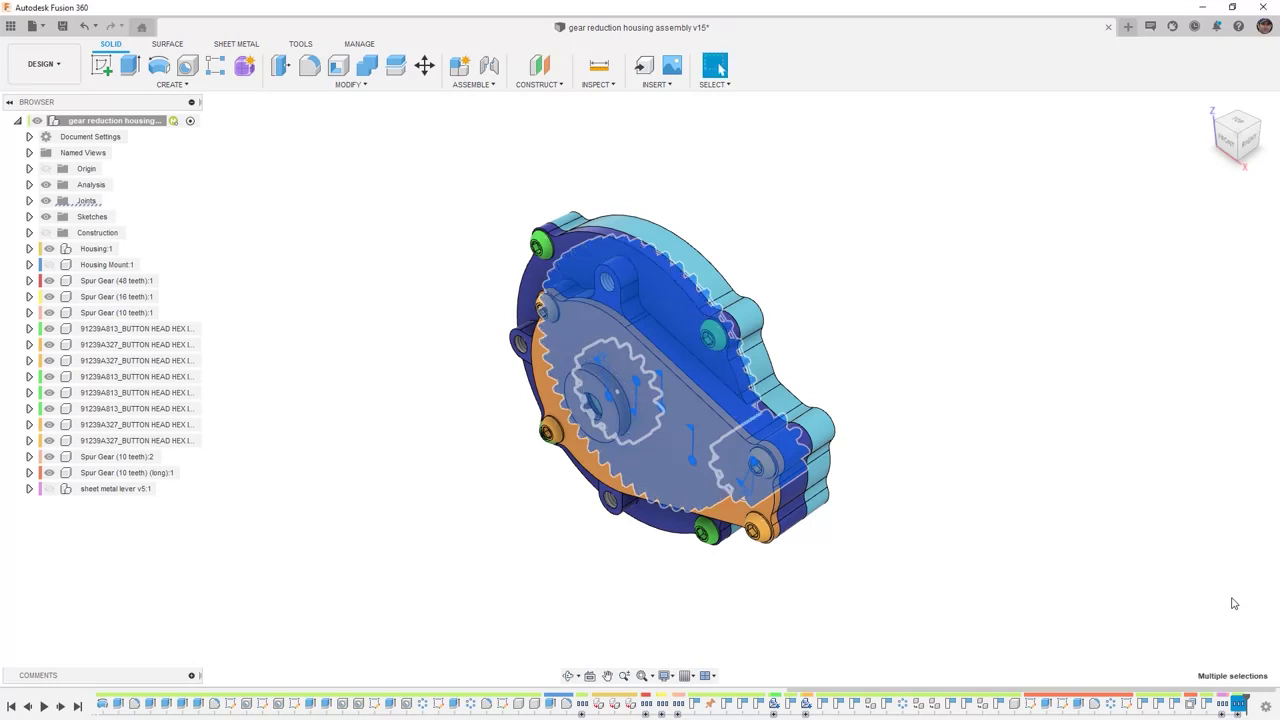
pyautogui.moveTo(1240, 705)
# Group the long 10-tooth spur gear's features, Sketch1 through Position15, into Group9.
pyautogui.click(1175, 705)
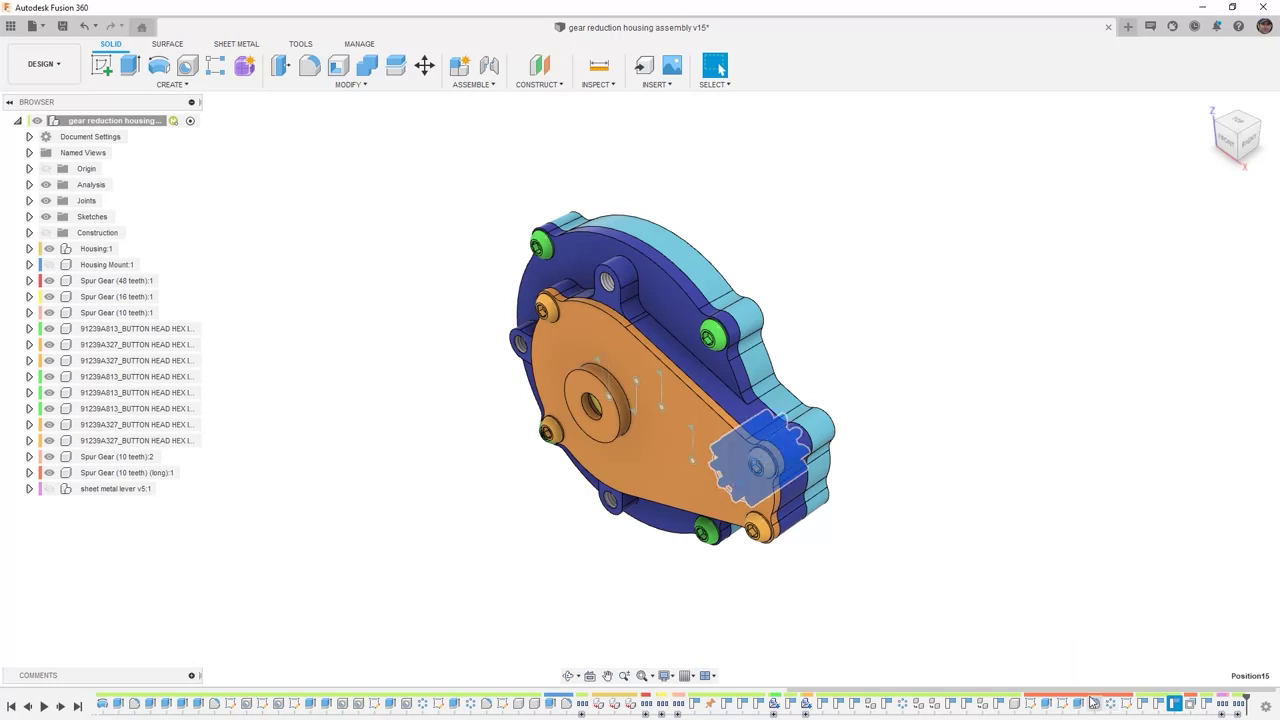
pyautogui.keyDown('shift'); pyautogui.click(1037, 706); pyautogui.keyUp('shift')
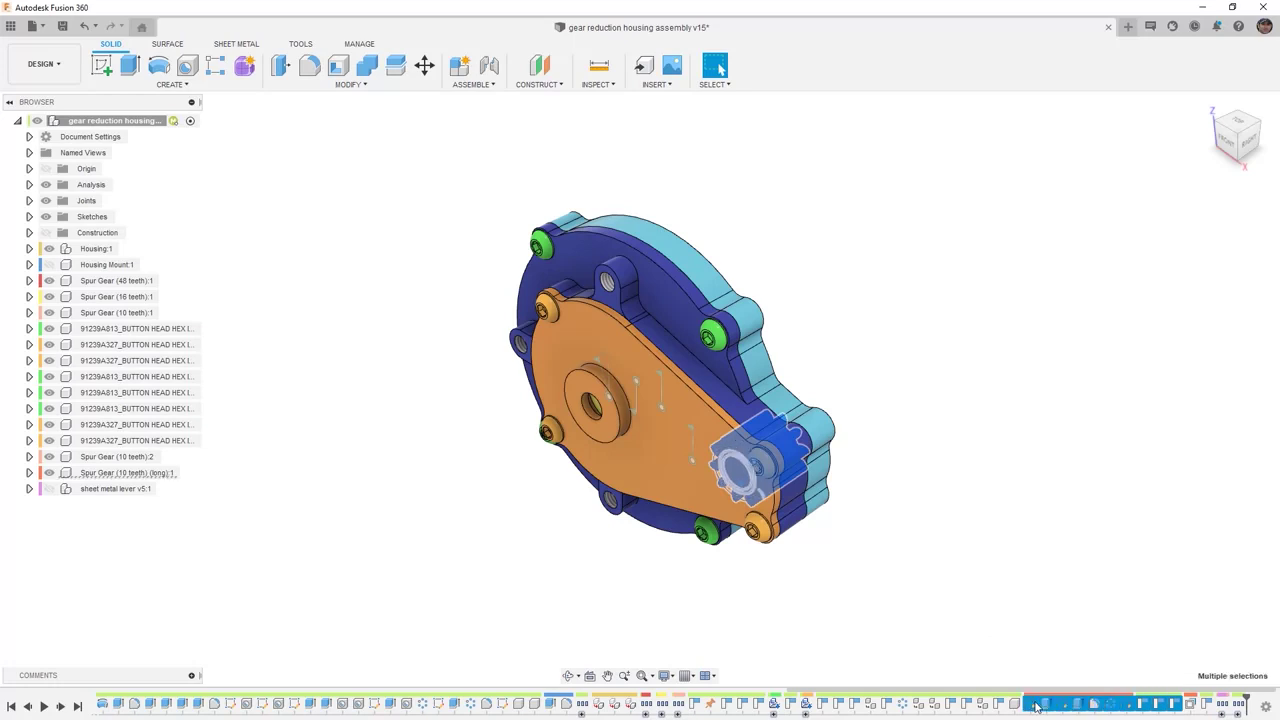
pyautogui.rightClick(1037, 706)
pyautogui.click(1077, 643)
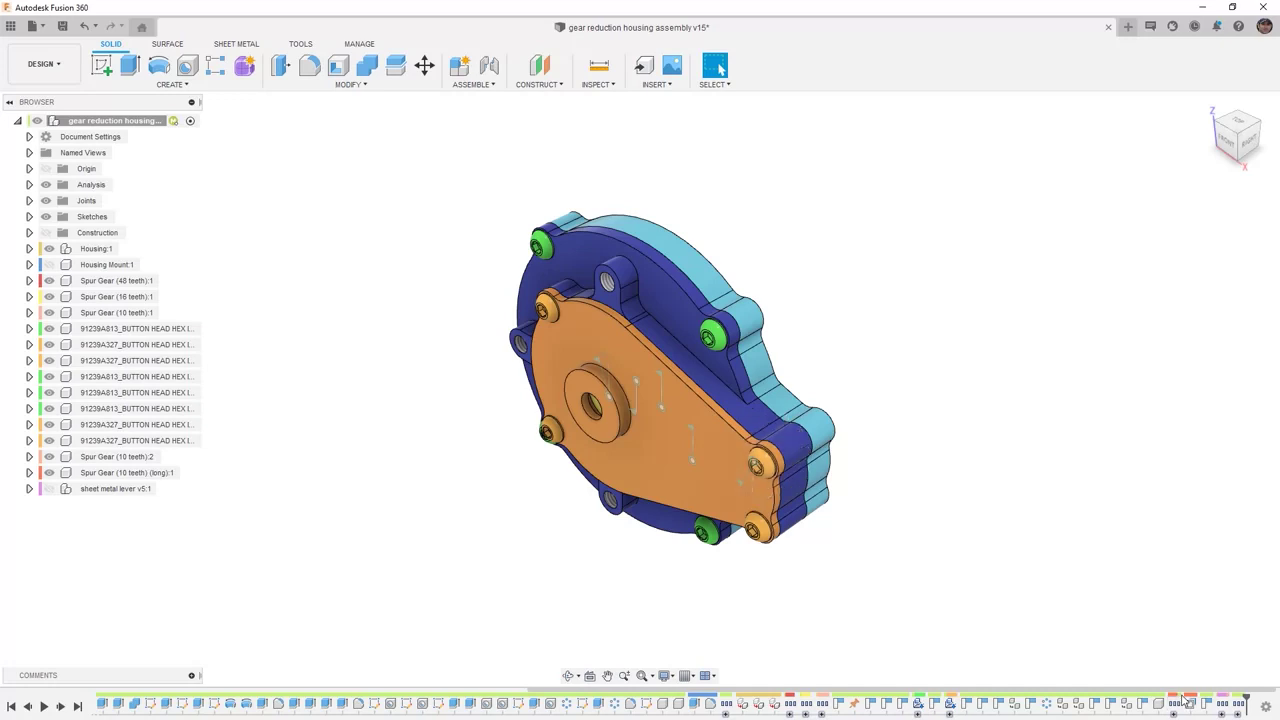
# Apply Expand Group to the long 10-tooth spur gear's Group9 timeline entry.
pyautogui.moveTo(1177, 700)
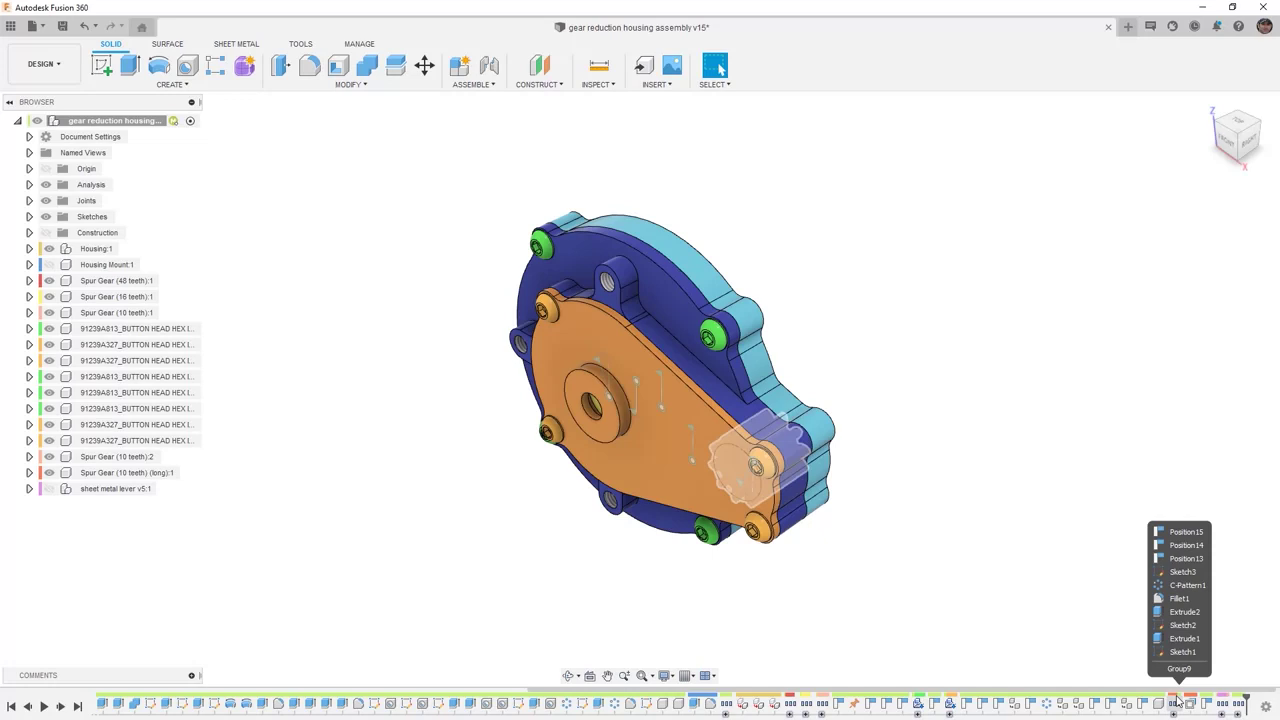
pyautogui.click(1159, 703)
pyautogui.keyDown('shift'); pyautogui.click(1173, 704); pyautogui.keyUp('shift')
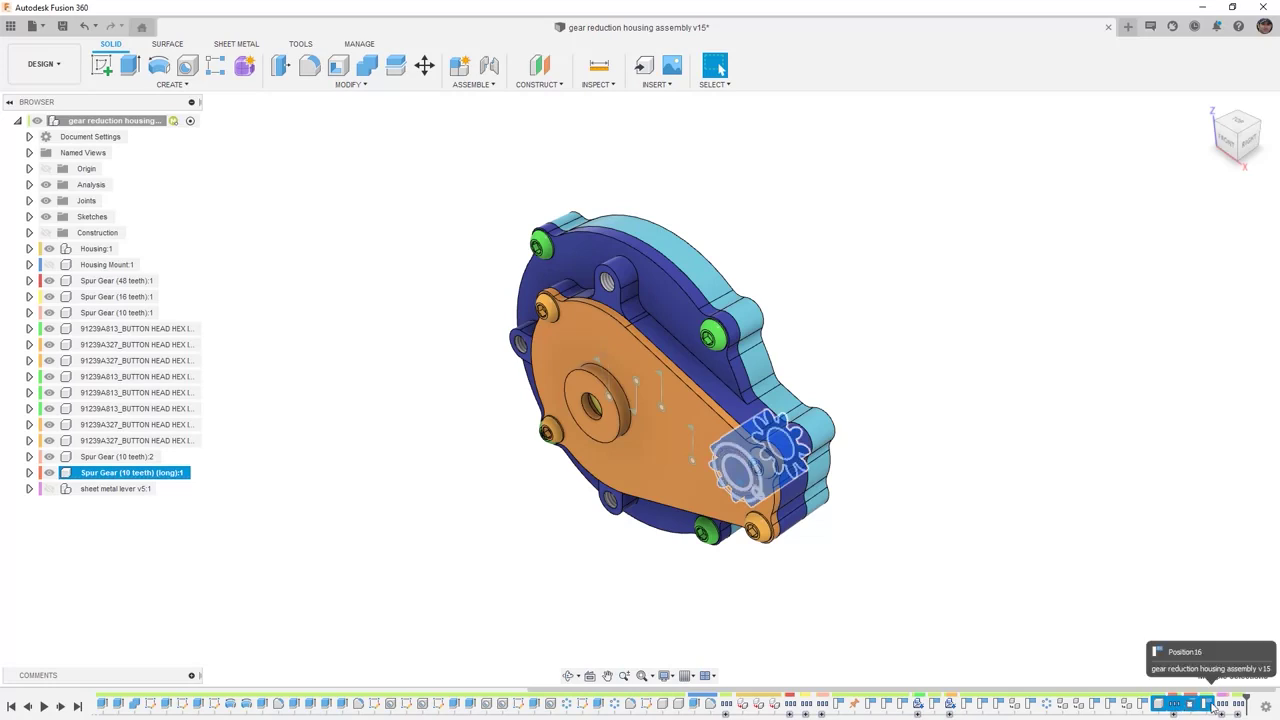
pyautogui.rightClick(1206, 706)
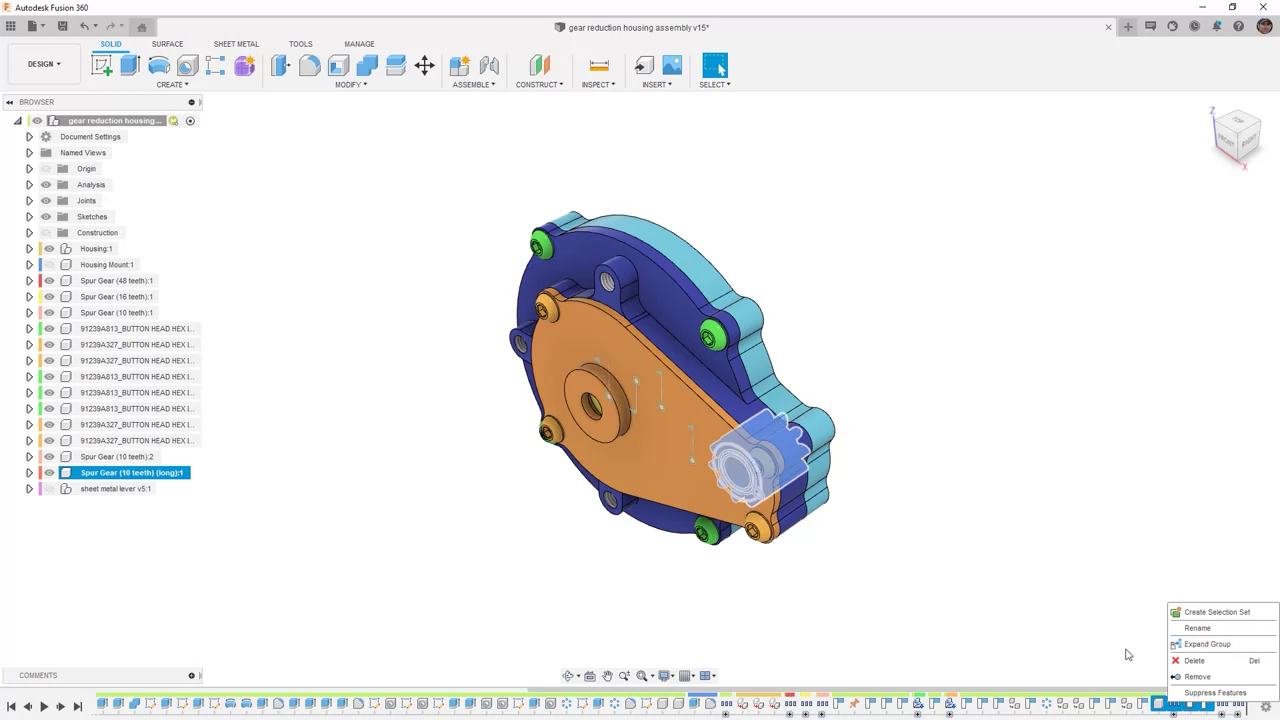
pyautogui.click(1207, 644)
pyautogui.click(1162, 673)
pyautogui.rightClick(1173, 706)
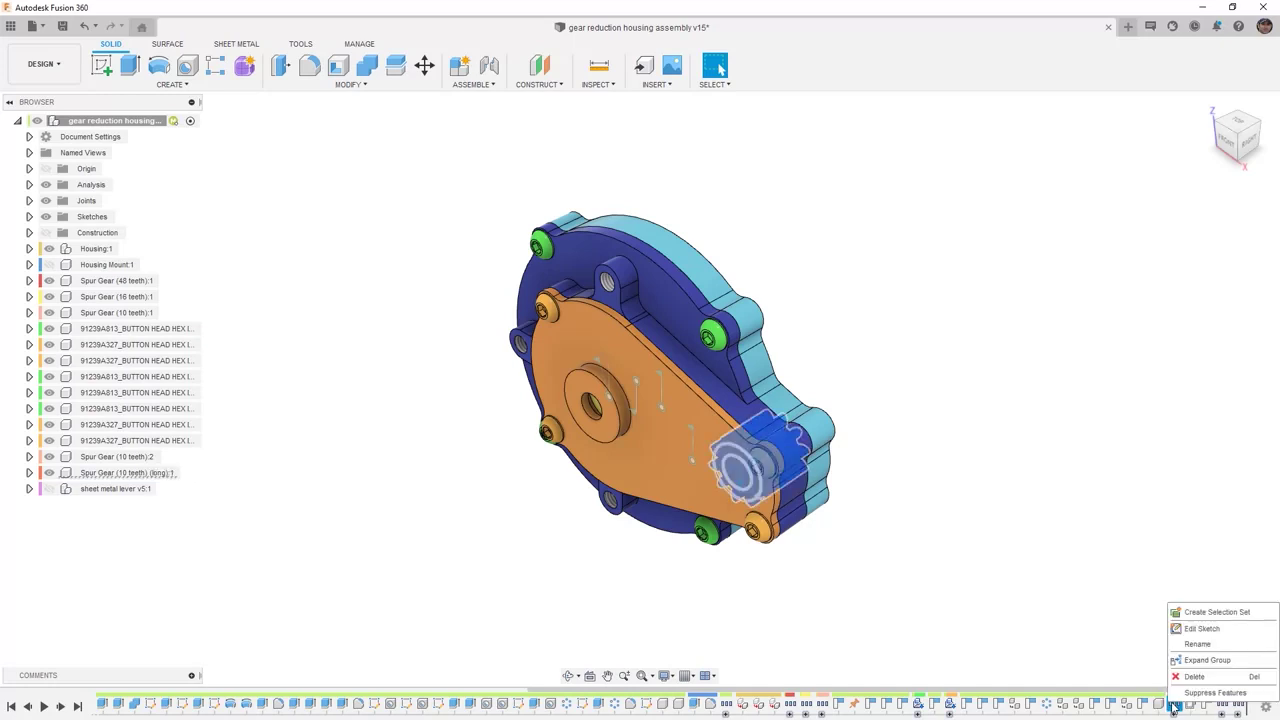
pyautogui.click(1210, 660)
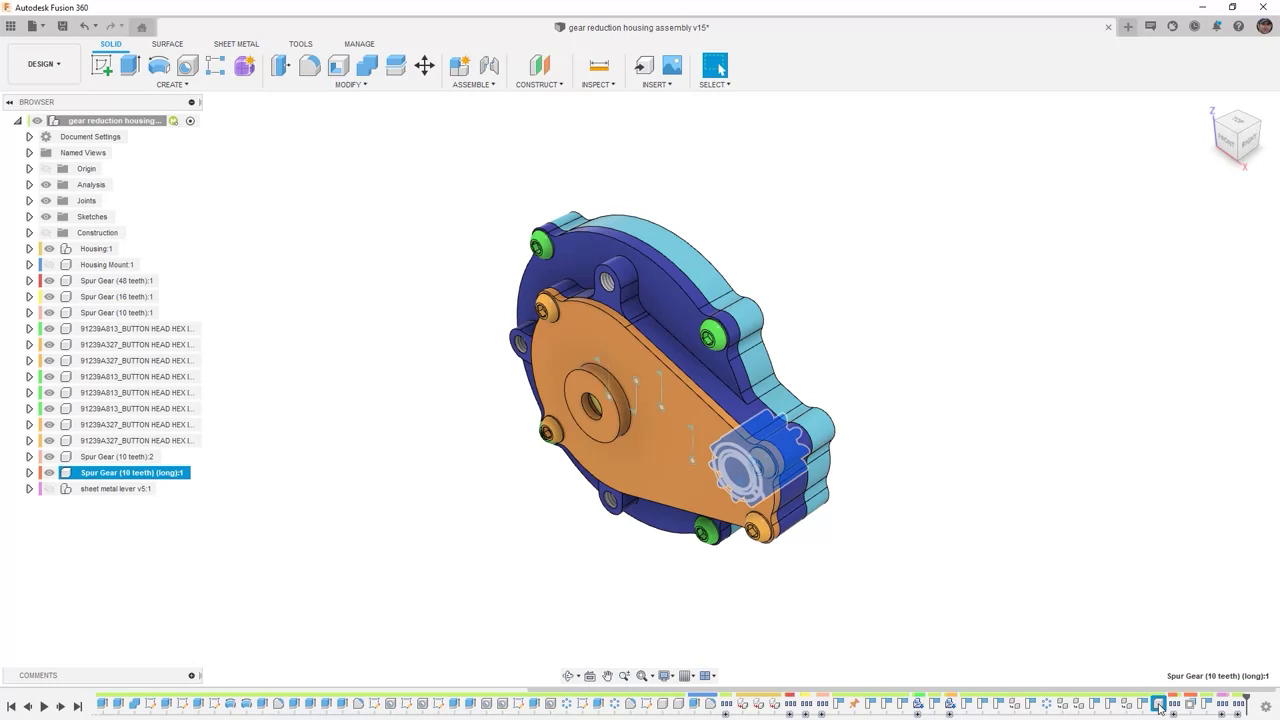
pyautogui.click(838, 706)
pyautogui.rightClick(840, 705)
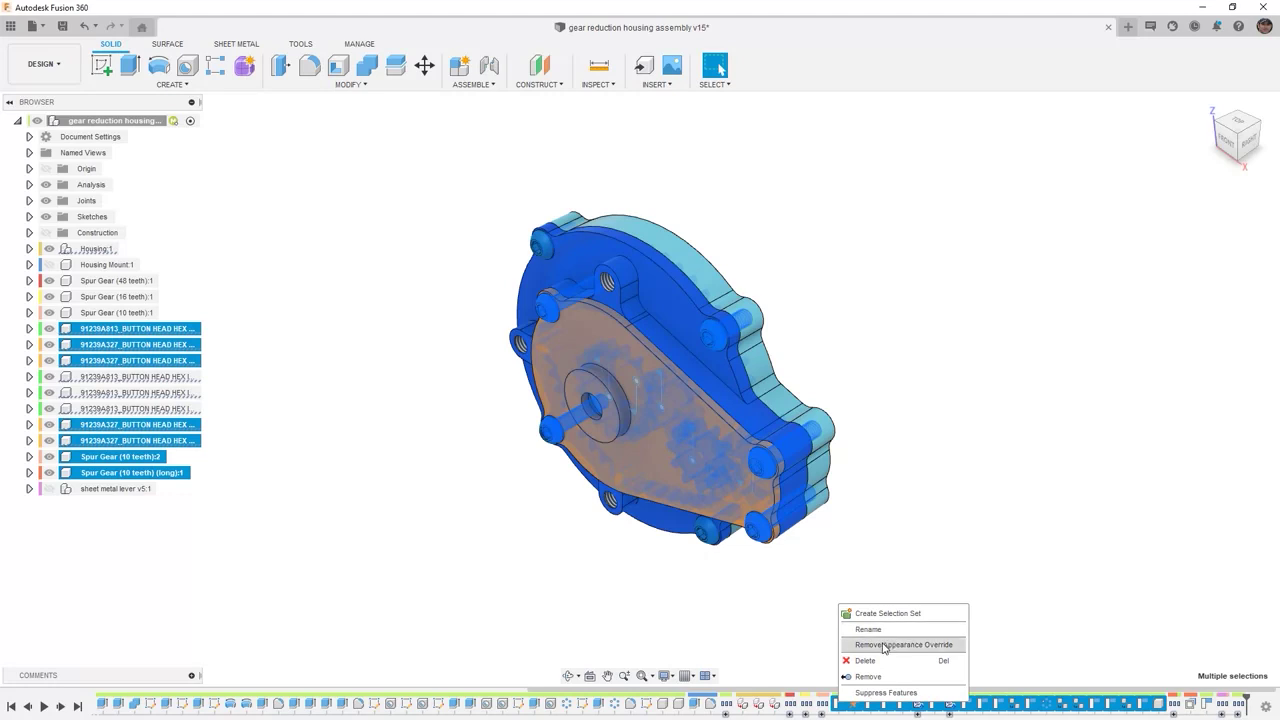
pyautogui.click(1042, 625)
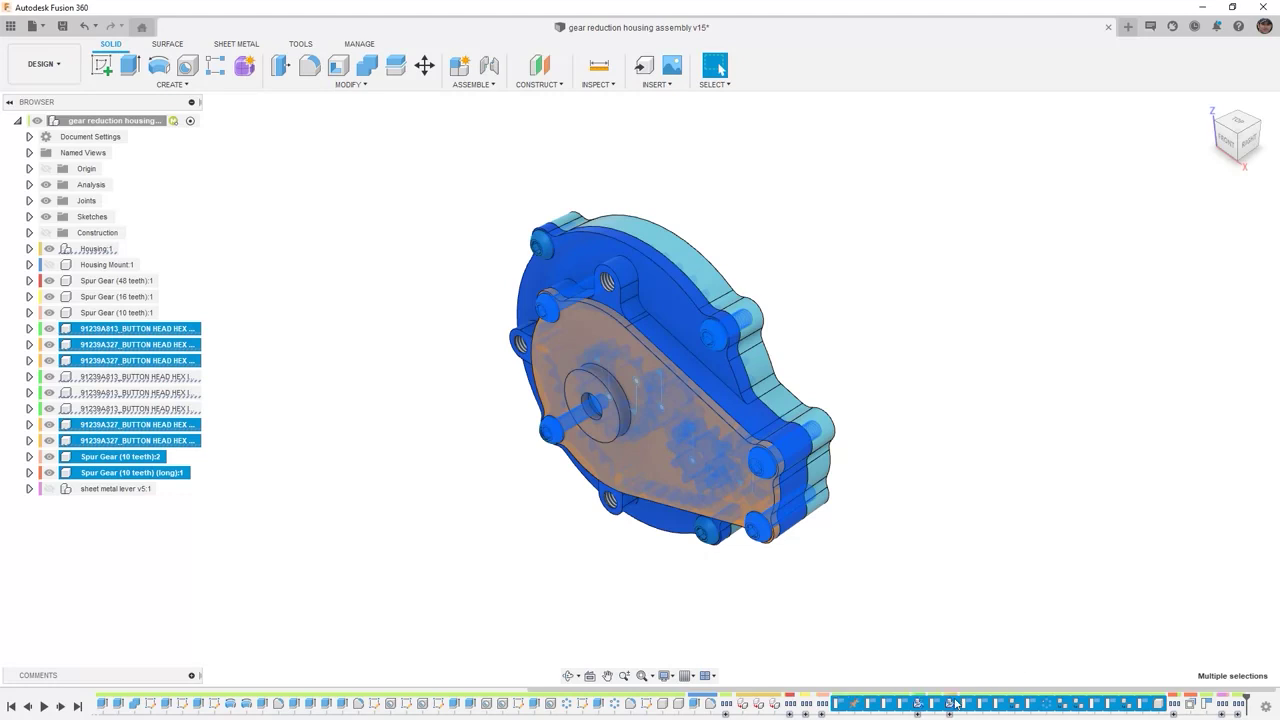
pyautogui.press('Escape')
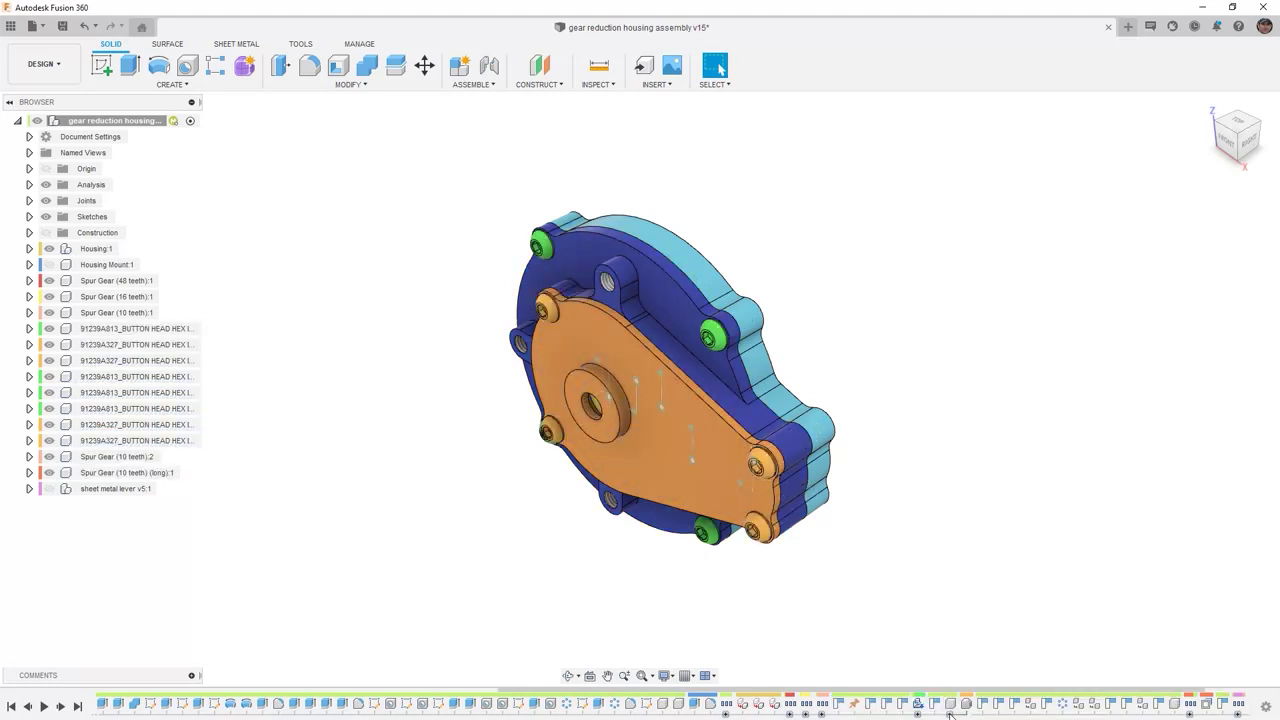
pyautogui.click(917, 714)
pyautogui.click(917, 714)
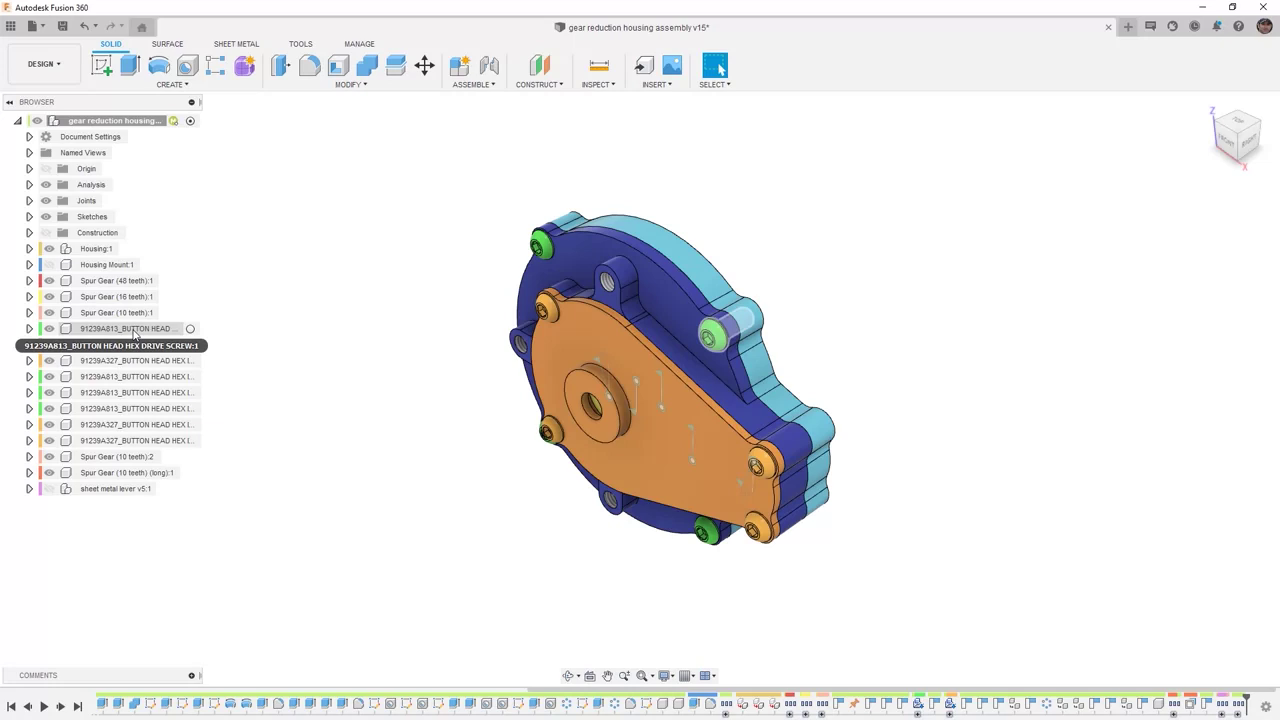
# Create a new internal component, replacing the default name Component15 with 'Hardware'.
pyautogui.click(474, 84)
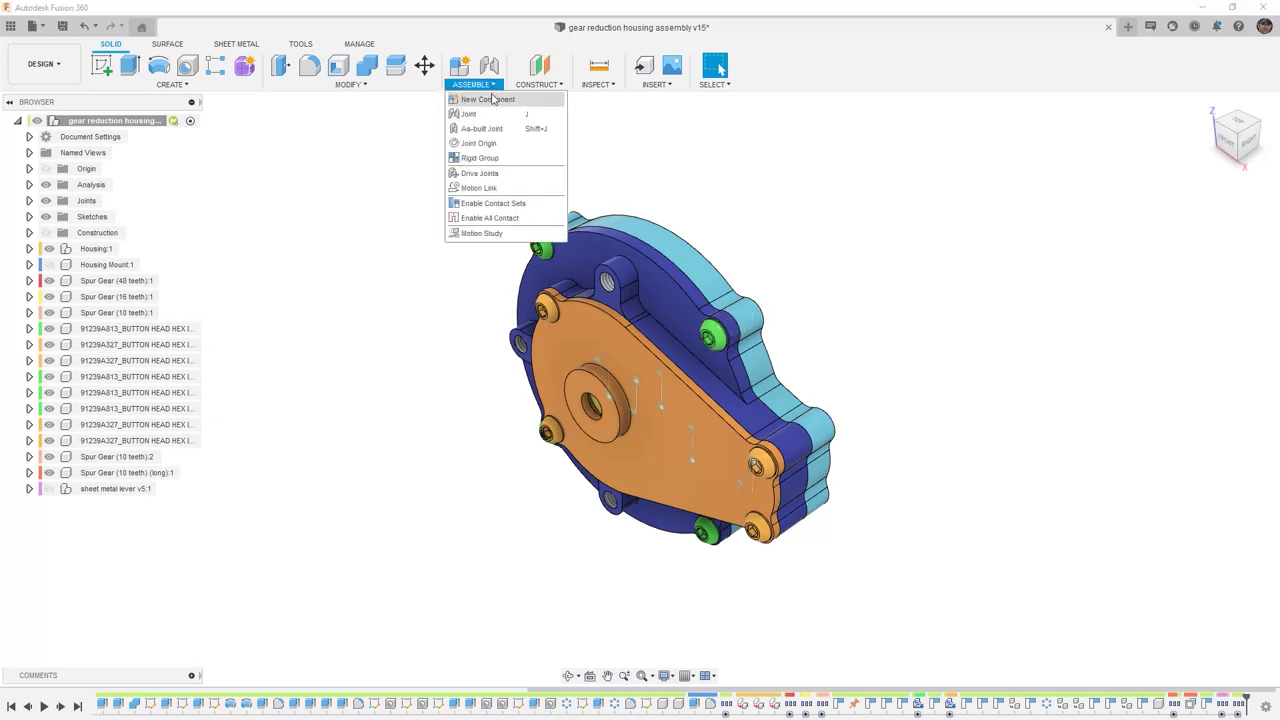
pyautogui.click(493, 99)
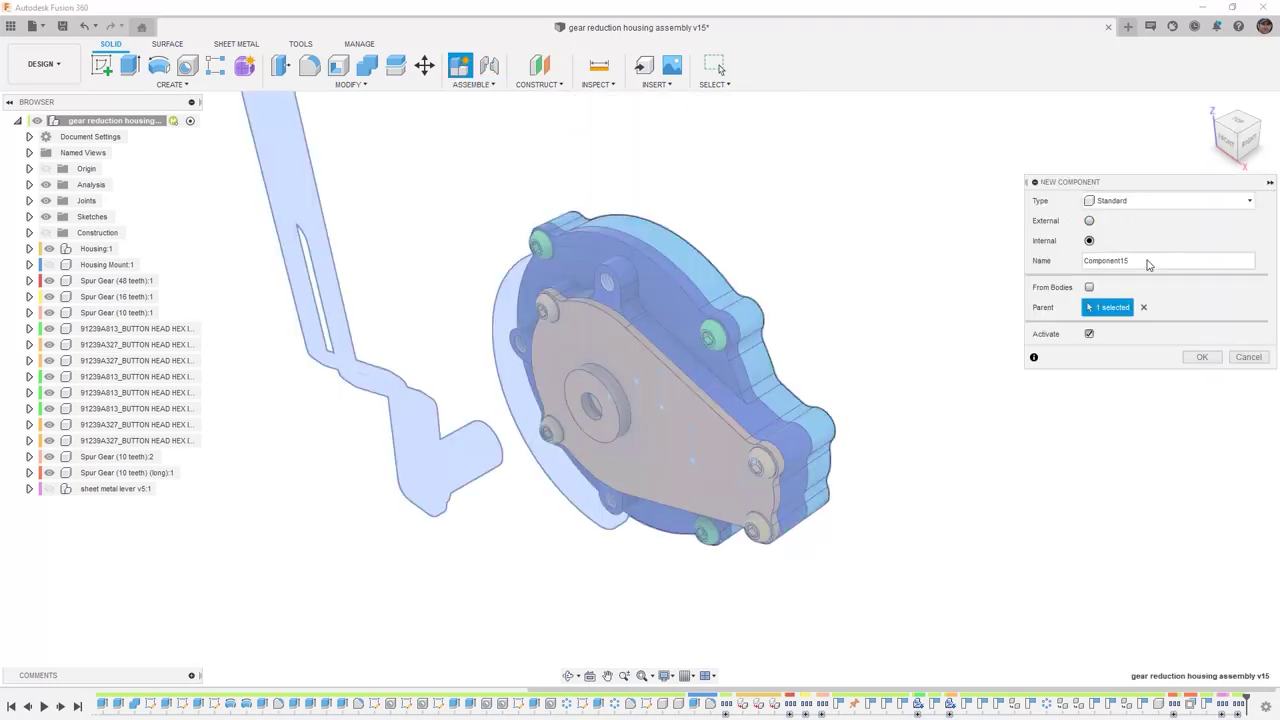
pyautogui.moveTo(1139, 262); pyautogui.dragTo(1073, 266)
pyautogui.write('Hard')
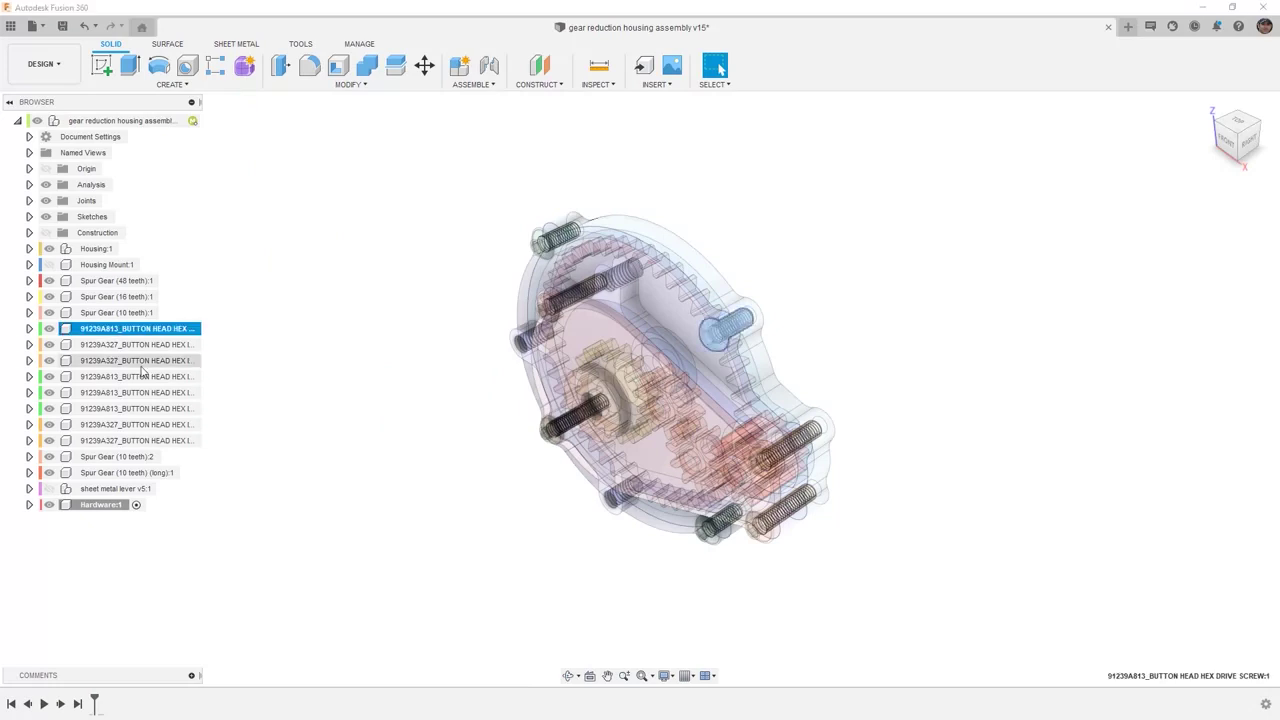
pyautogui.keyDown('shift'); pyautogui.click(127, 443); pyautogui.keyUp('shift')
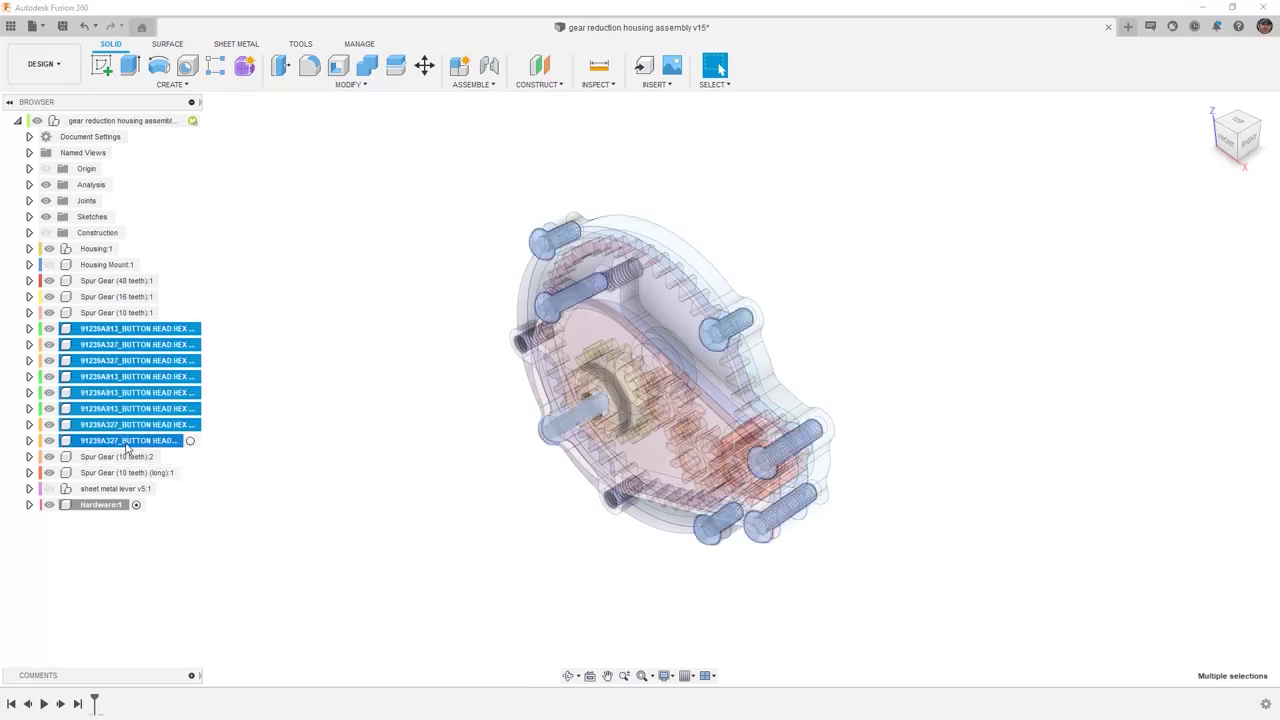
# Drag the eight 91239A button head screws into Hardware:1 and reactivate the top-level assembly.
pyautogui.moveTo(126, 446); pyautogui.dragTo(105, 510)
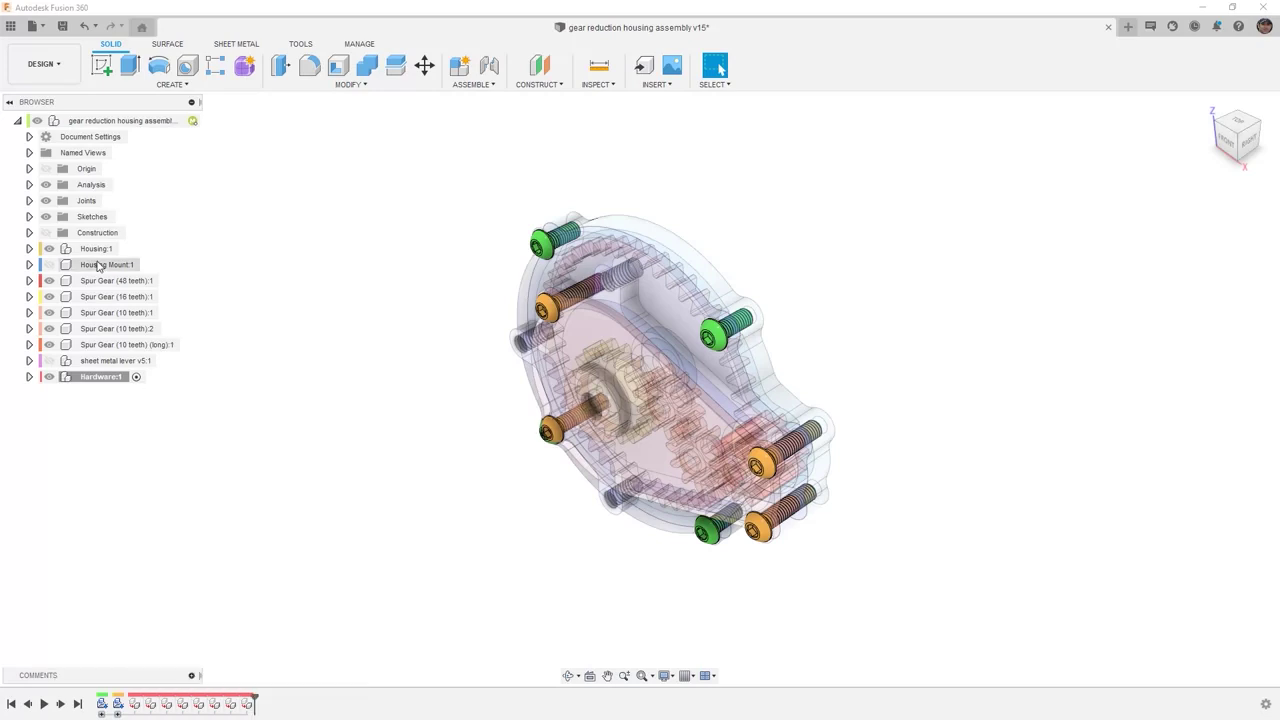
pyautogui.click(189, 121)
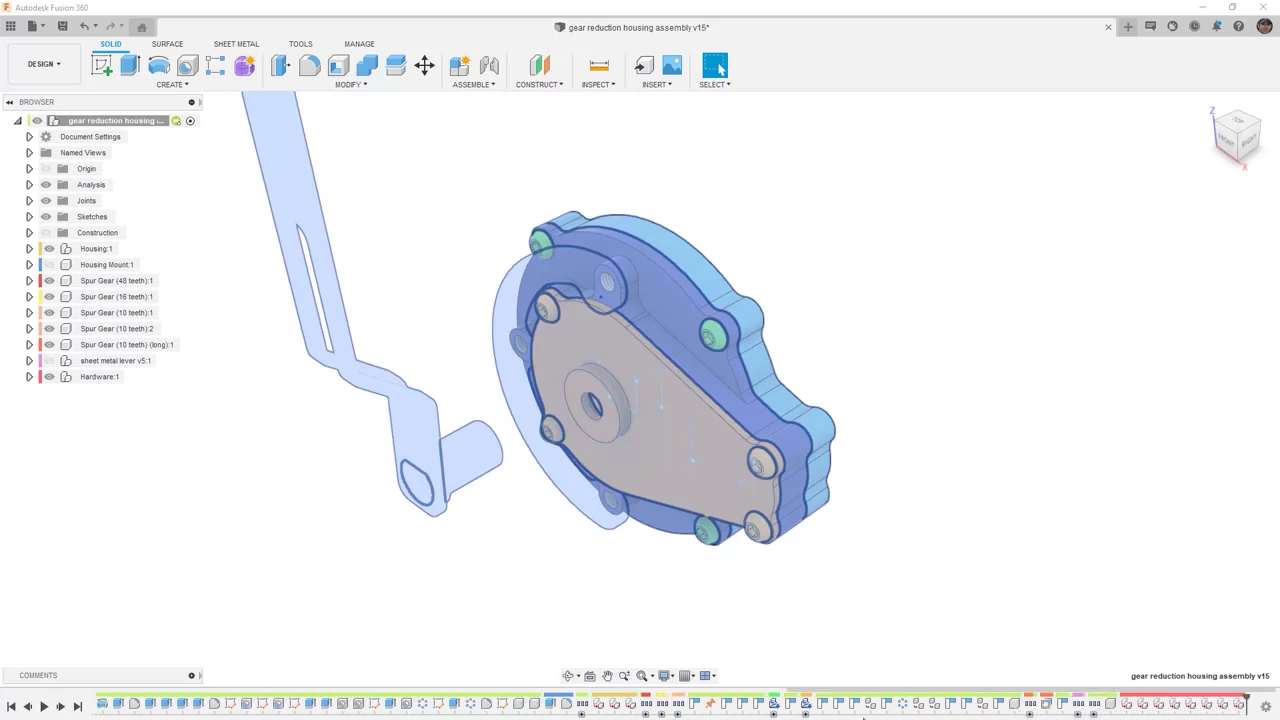
# Activate and expand Hardware:1, drag five screws out of place, then revert their positions.
pyautogui.click(127, 378)
pyautogui.click(131, 378)
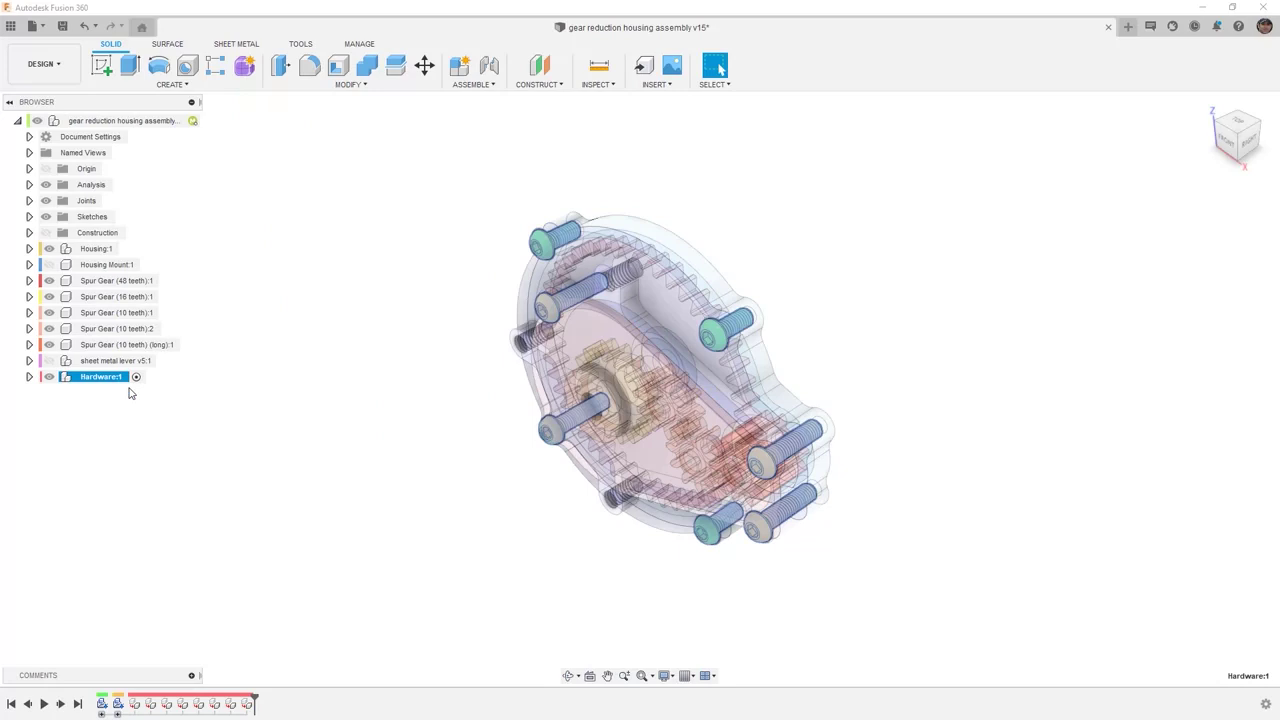
pyautogui.click(29, 377)
pyautogui.click(486, 274)
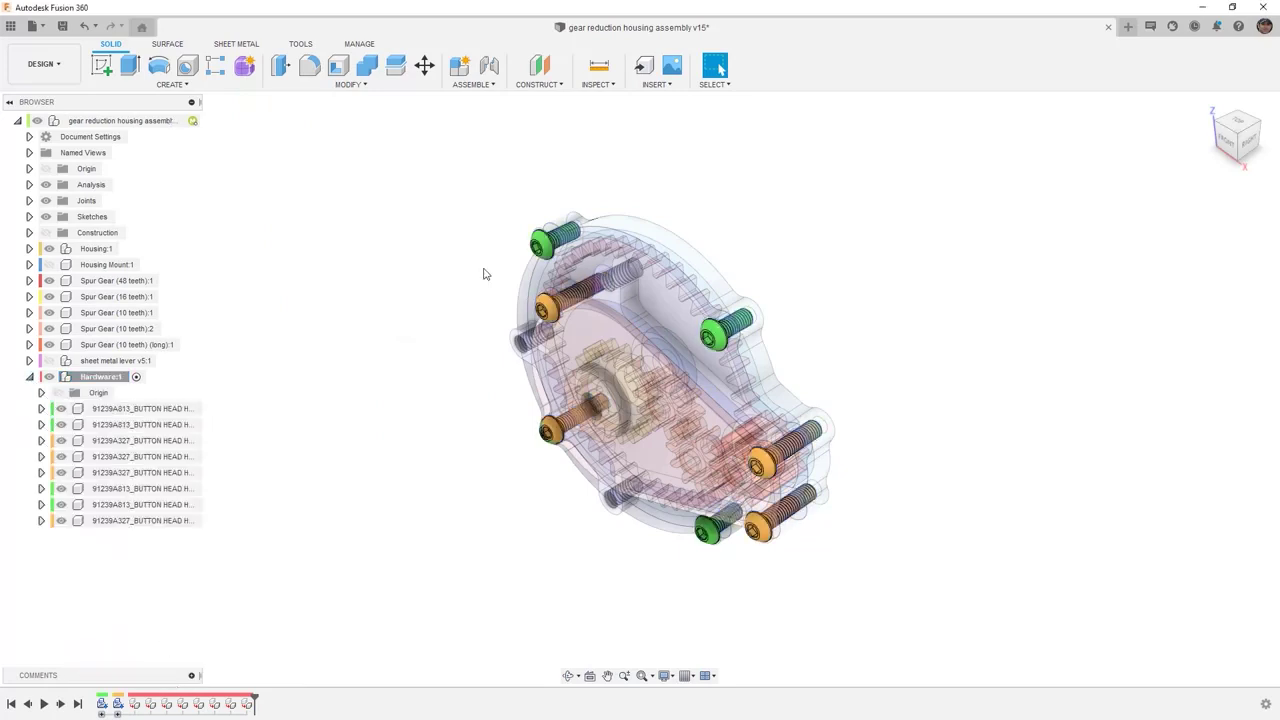
pyautogui.moveTo(546, 247); pyautogui.dragTo(328, 228)
pyautogui.moveTo(547, 310); pyautogui.dragTo(390, 340)
pyautogui.moveTo(553, 432); pyautogui.dragTo(372, 517)
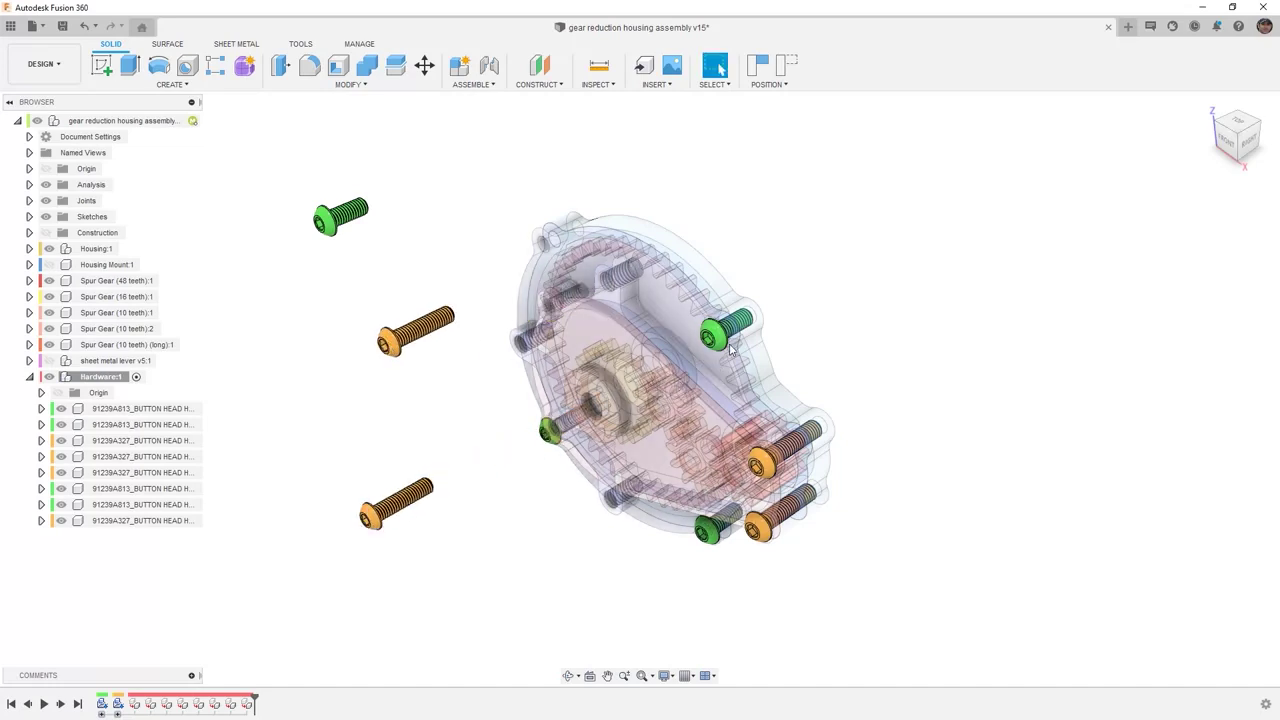
pyautogui.moveTo(728, 347); pyautogui.dragTo(802, 288)
pyautogui.moveTo(762, 462); pyautogui.dragTo(858, 416)
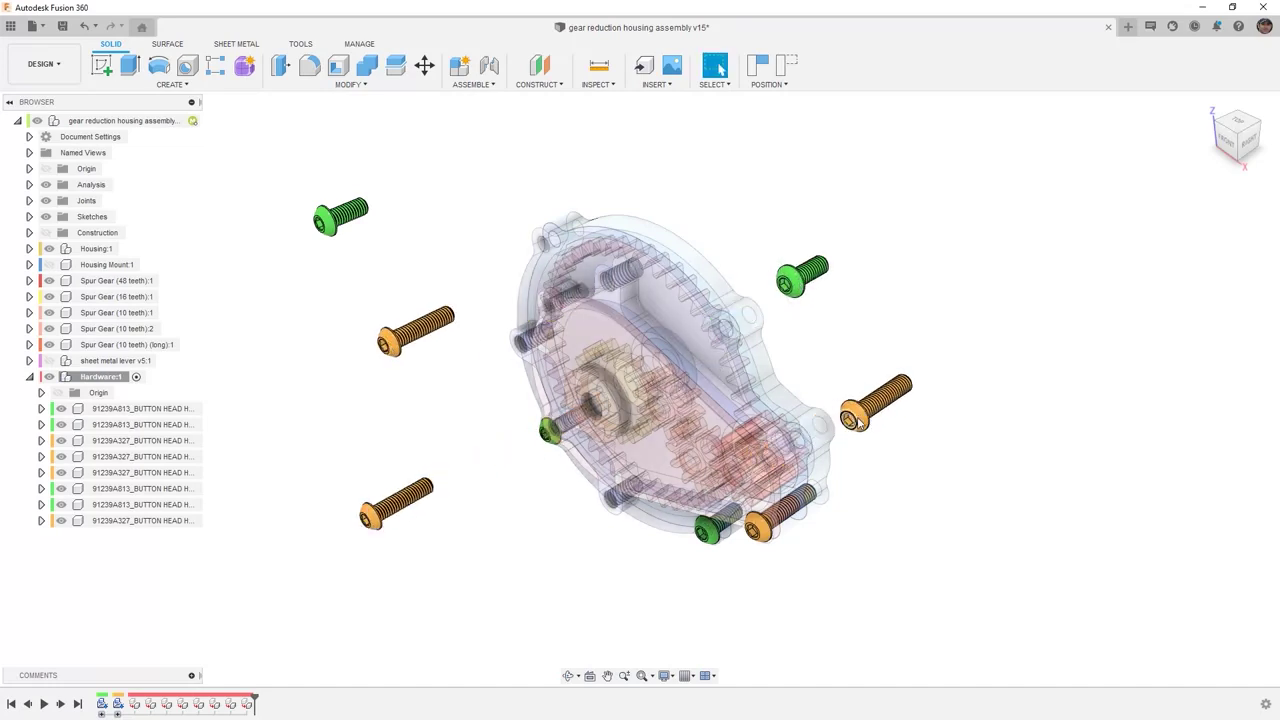
pyautogui.click(787, 65)
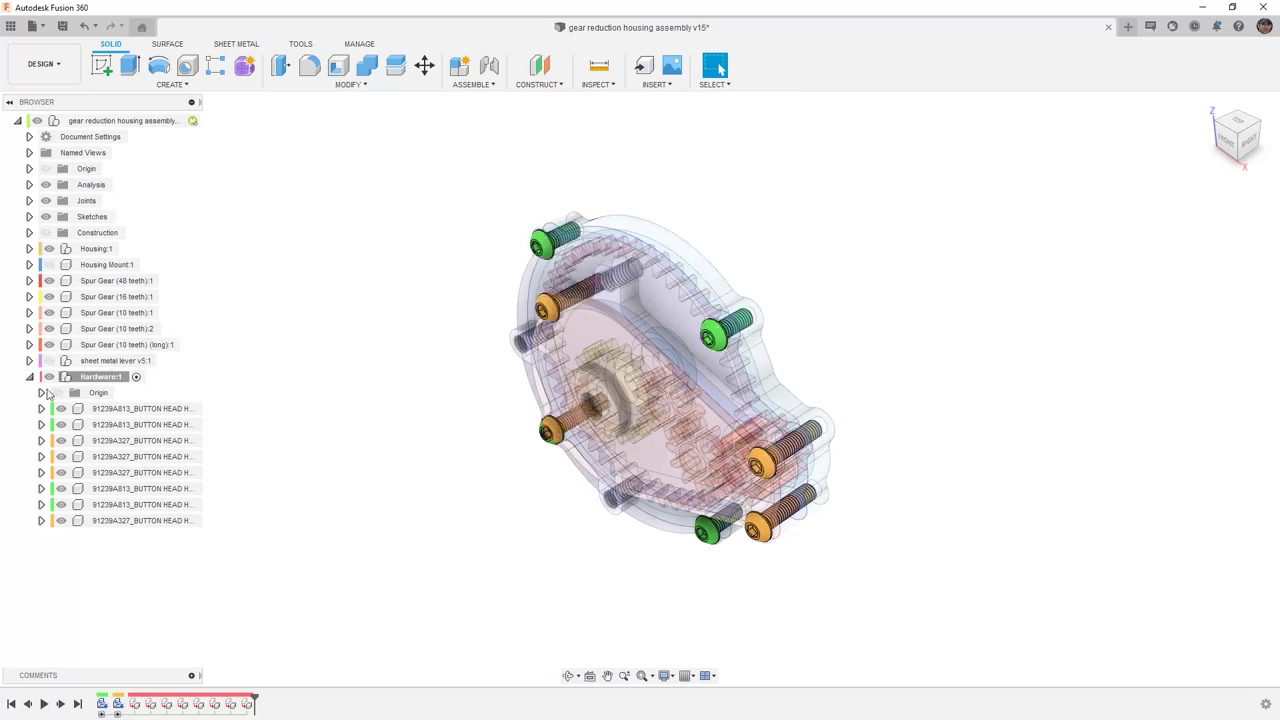
# Collapse Hardware:1, reactivate the top-level assembly, and save a new version.
pyautogui.click(30, 377)
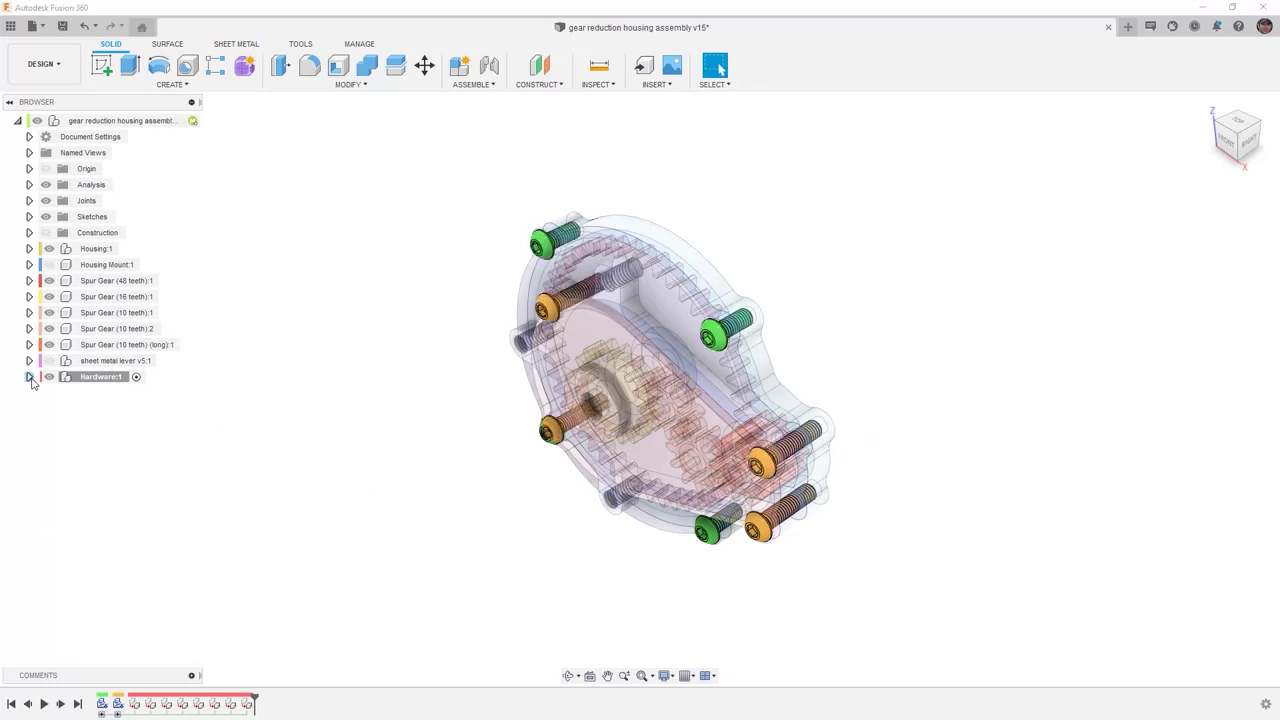
pyautogui.click(190, 121)
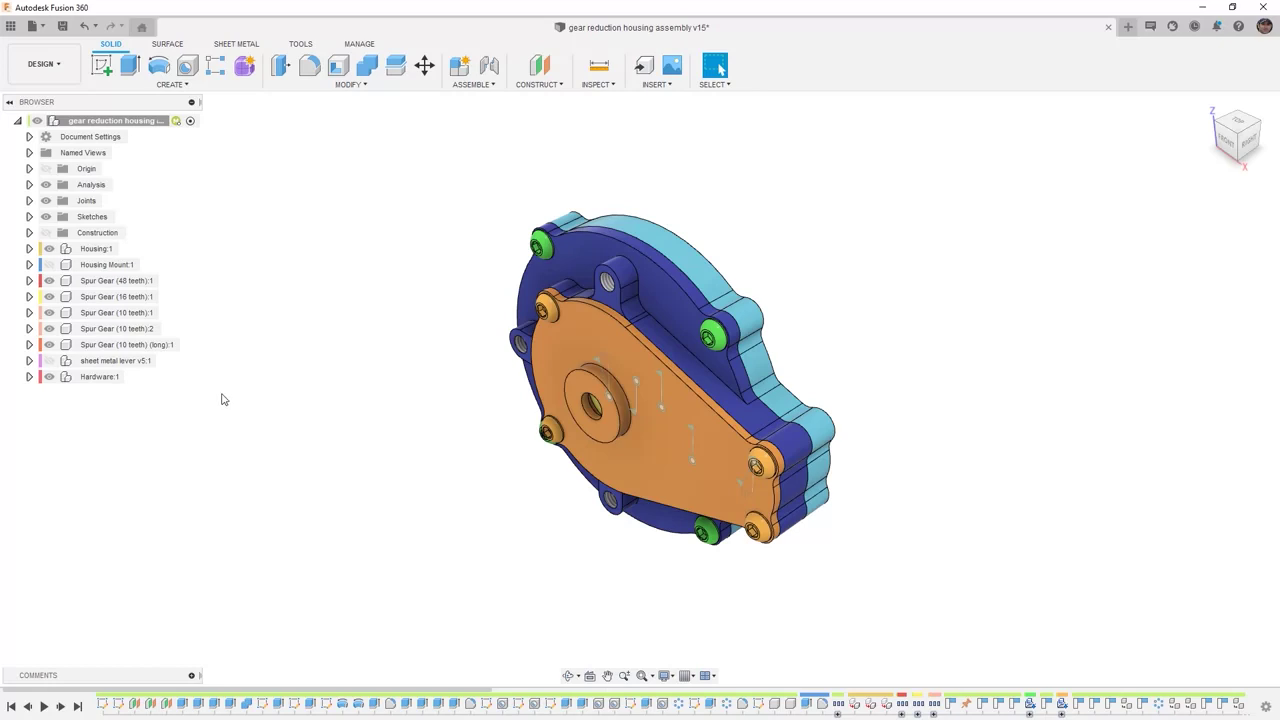
pyautogui.click(62, 26)
pyautogui.click(637, 397)
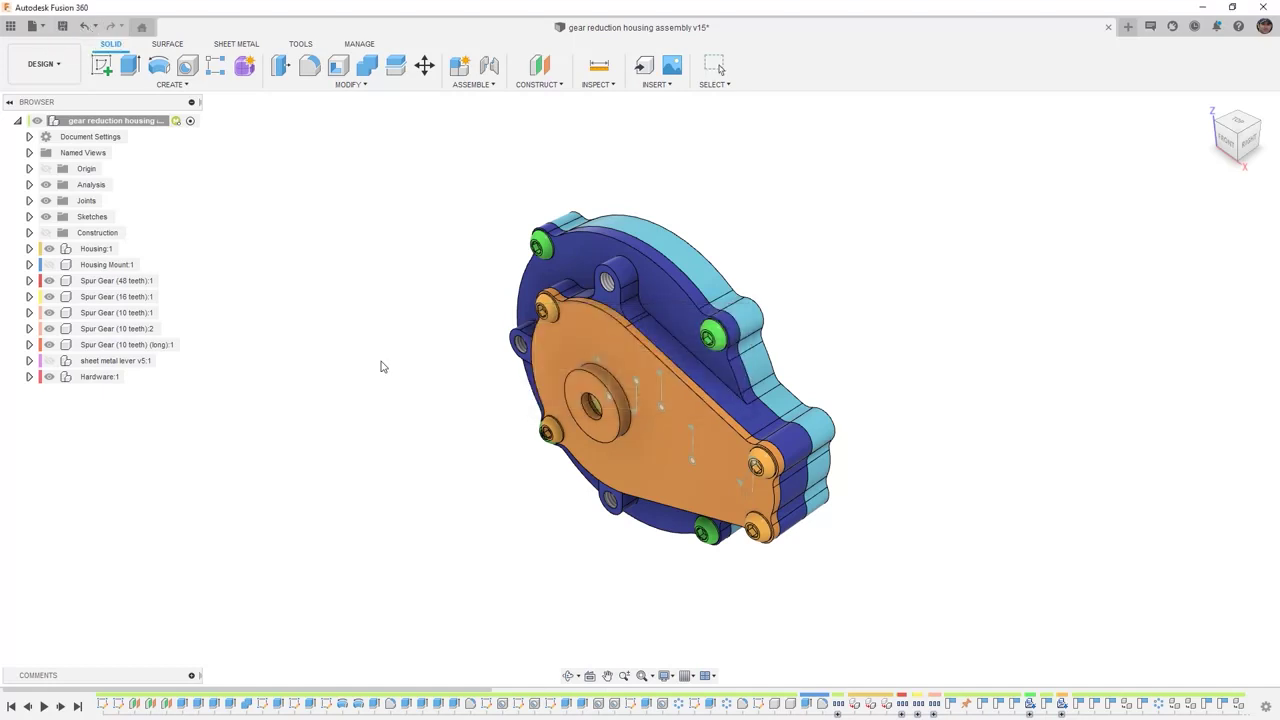